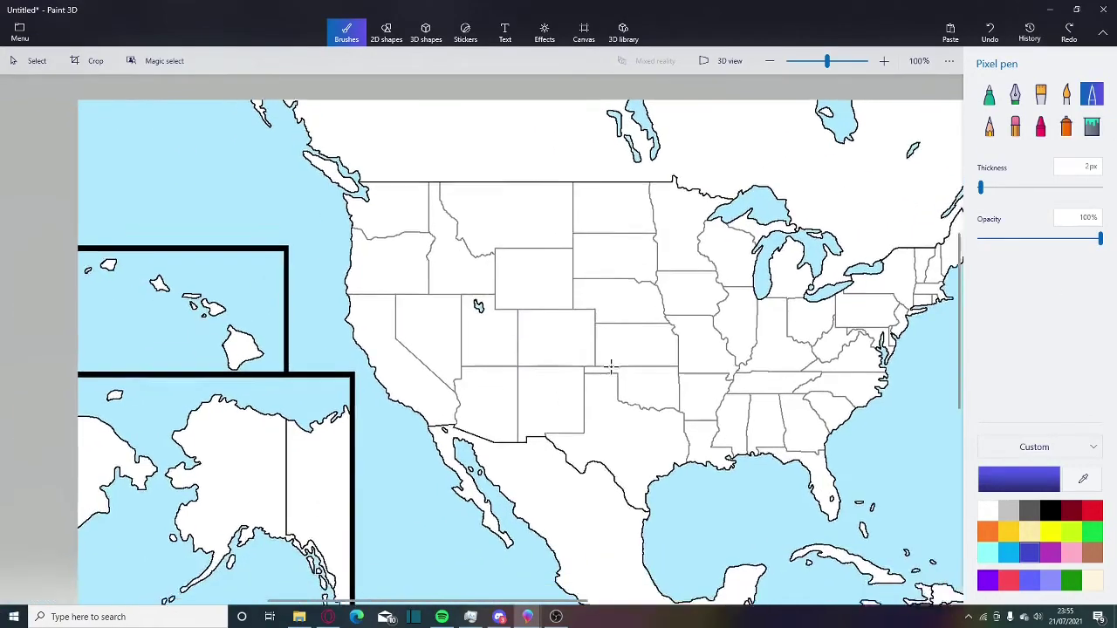
Step: Zoom in on the Idaho–Montana border and set the drawing colour to dark grey
scroll(425, 400, down, 3)
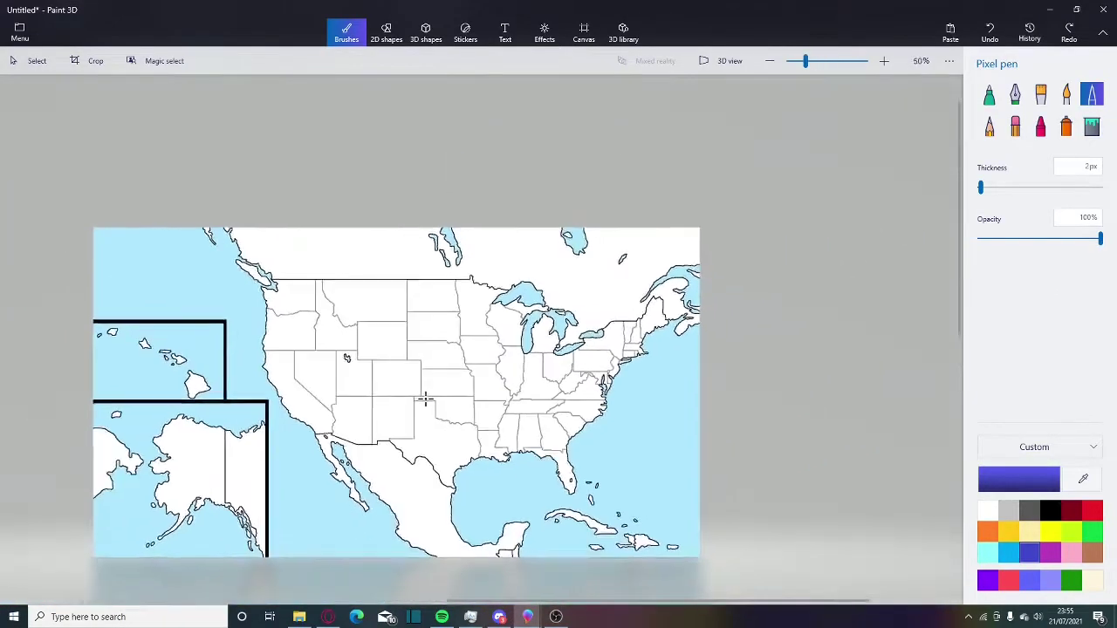
scroll(479, 323, up, 2)
scroll(496, 306, up, 2)
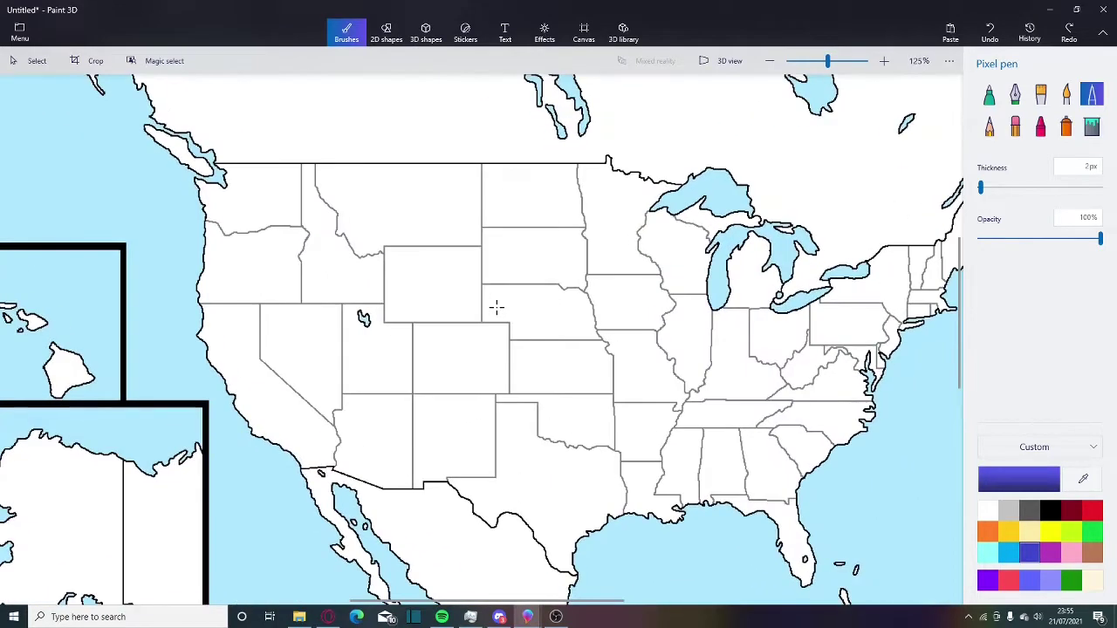
scroll(524, 314, down, 2)
scroll(489, 279, up, 6)
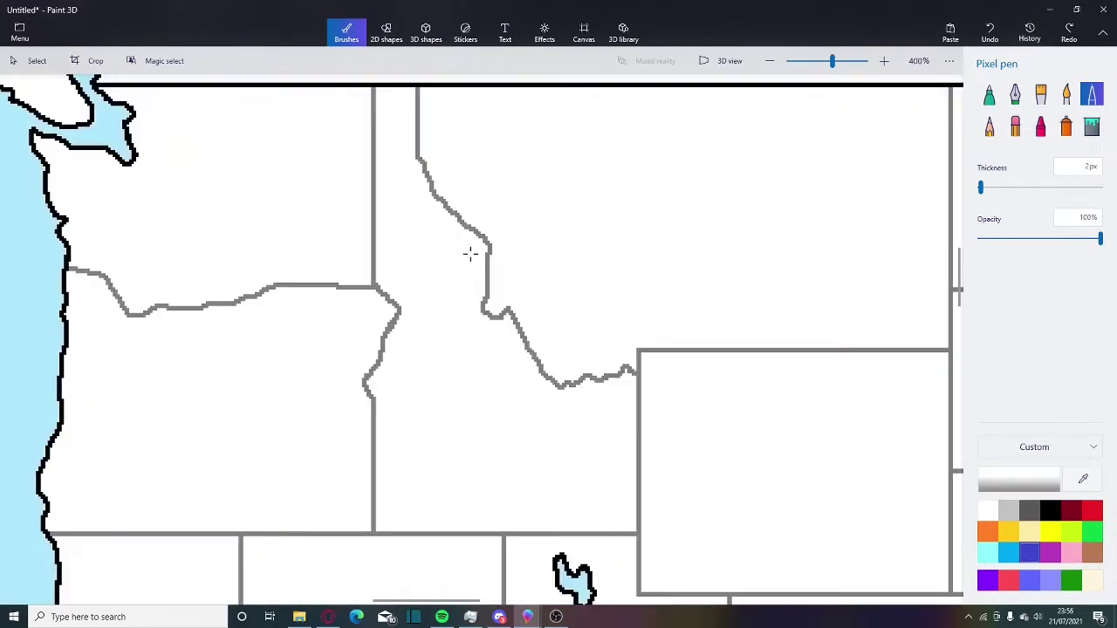
click(1027, 512)
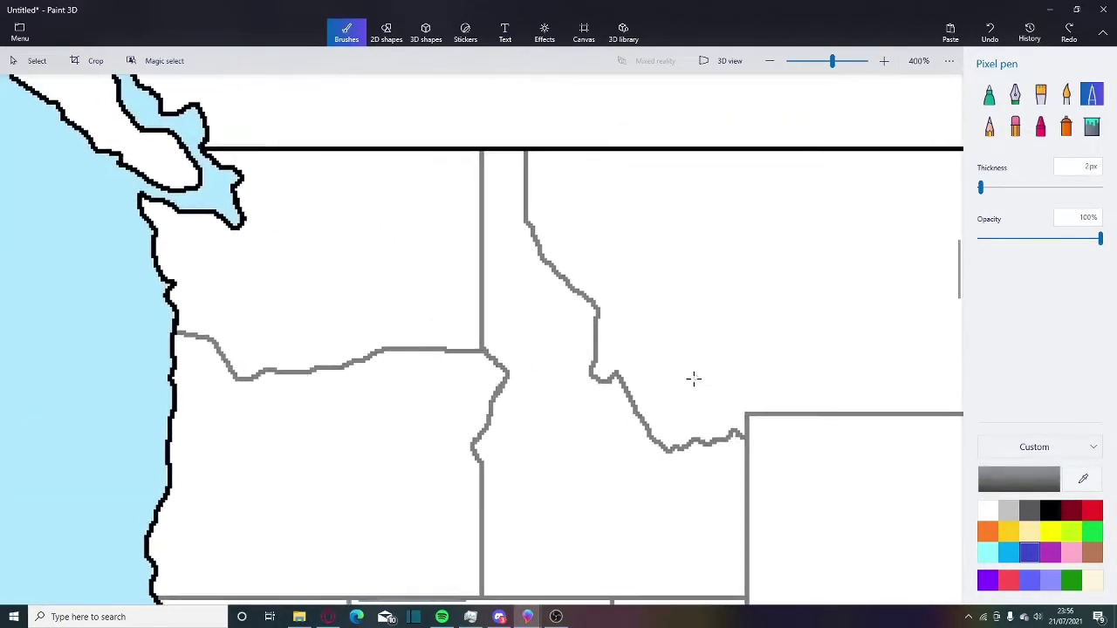
scroll(689, 381, down, 3)
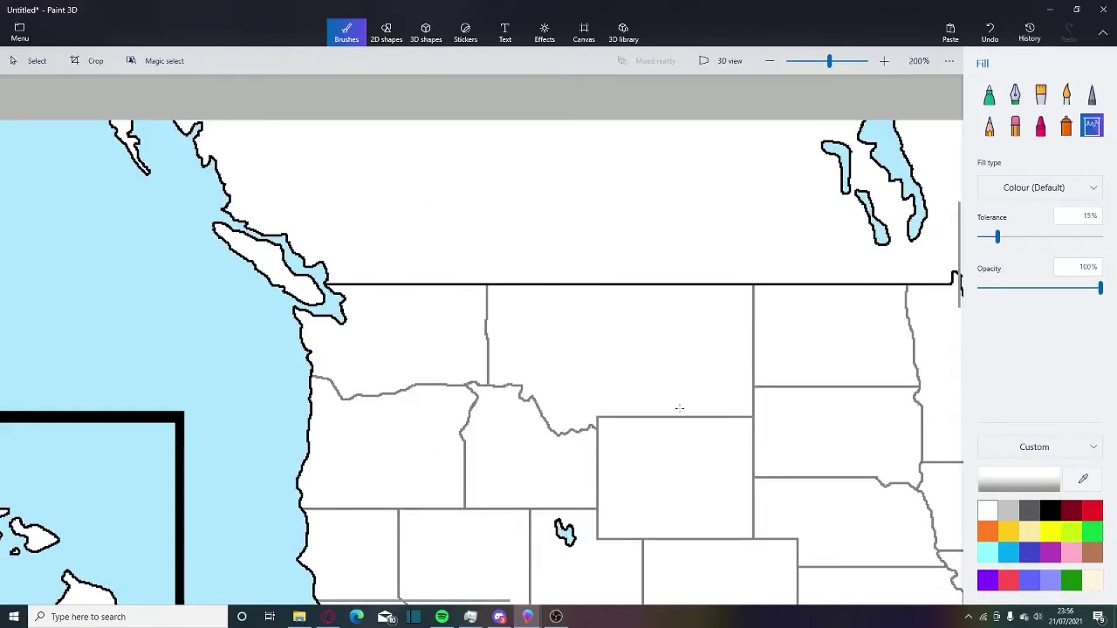
Step: Select the Pixel pen and sample the grey border colour from the map
scroll(787, 280, up, 3)
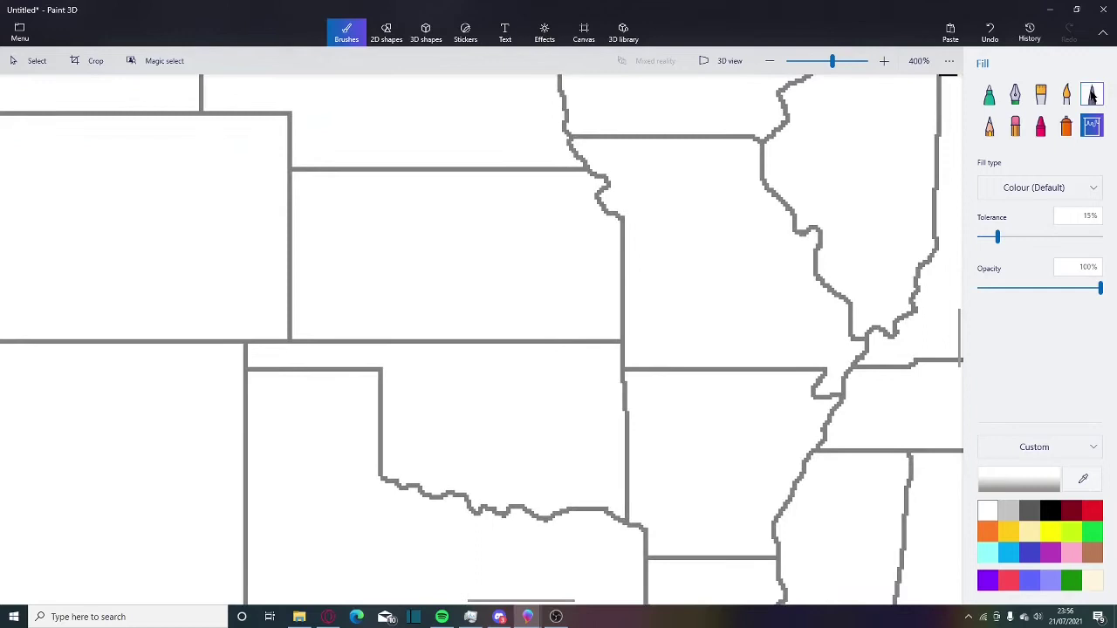
click(1090, 93)
click(1029, 510)
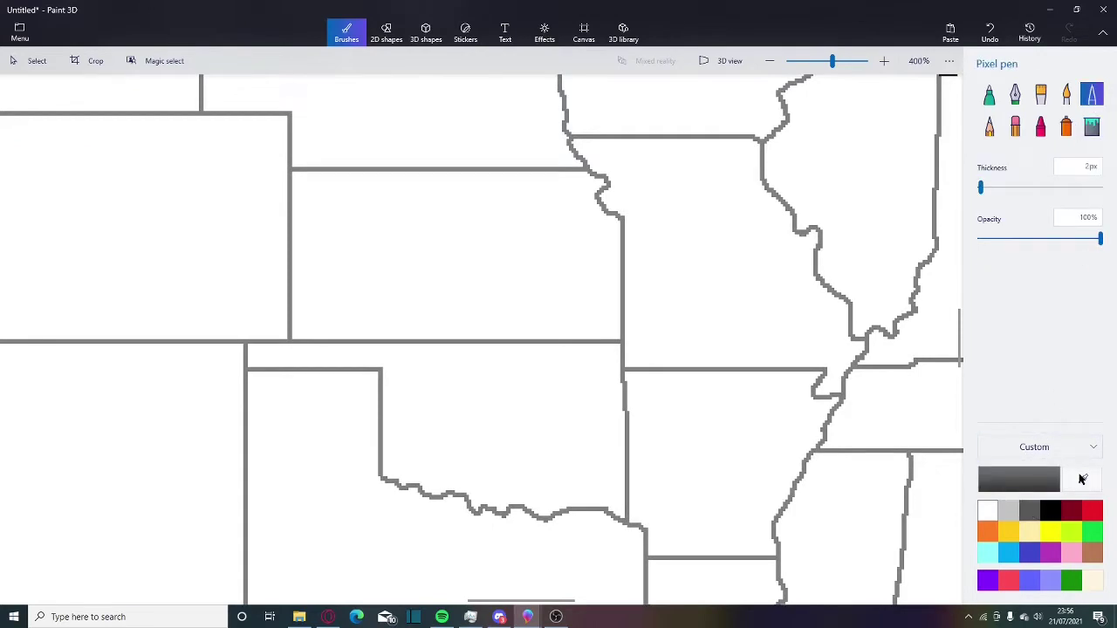
click(1081, 479)
click(624, 358)
Step: Bring Oklahoma's borders into view and set the drawing colour to white
drag(491, 369, 660, 329)
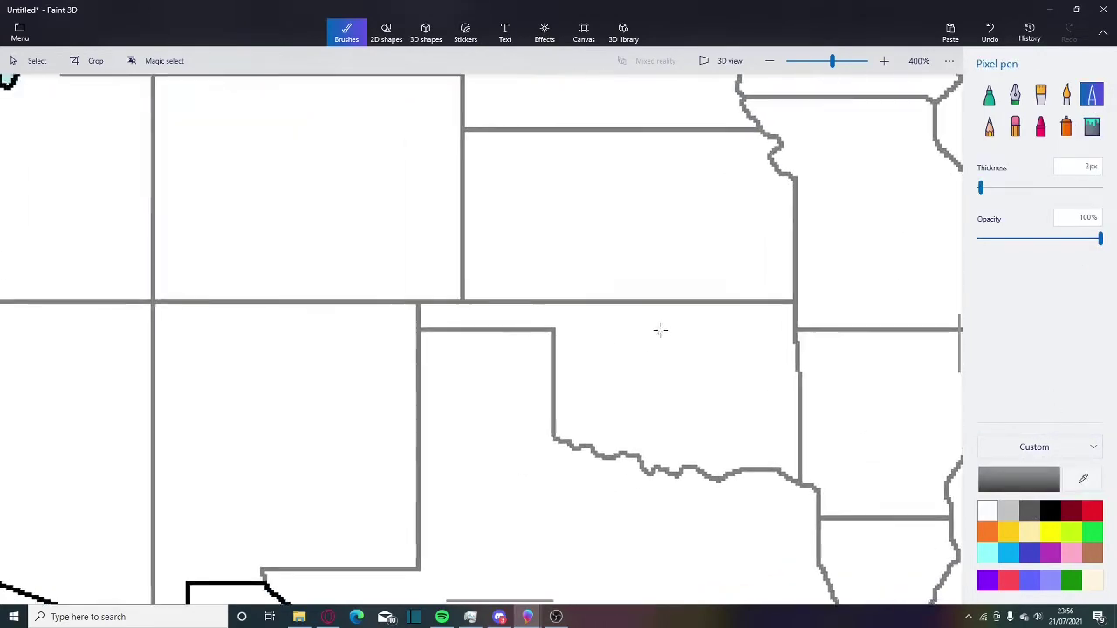
scroll(538, 285, down, 5)
scroll(538, 417, up, 7)
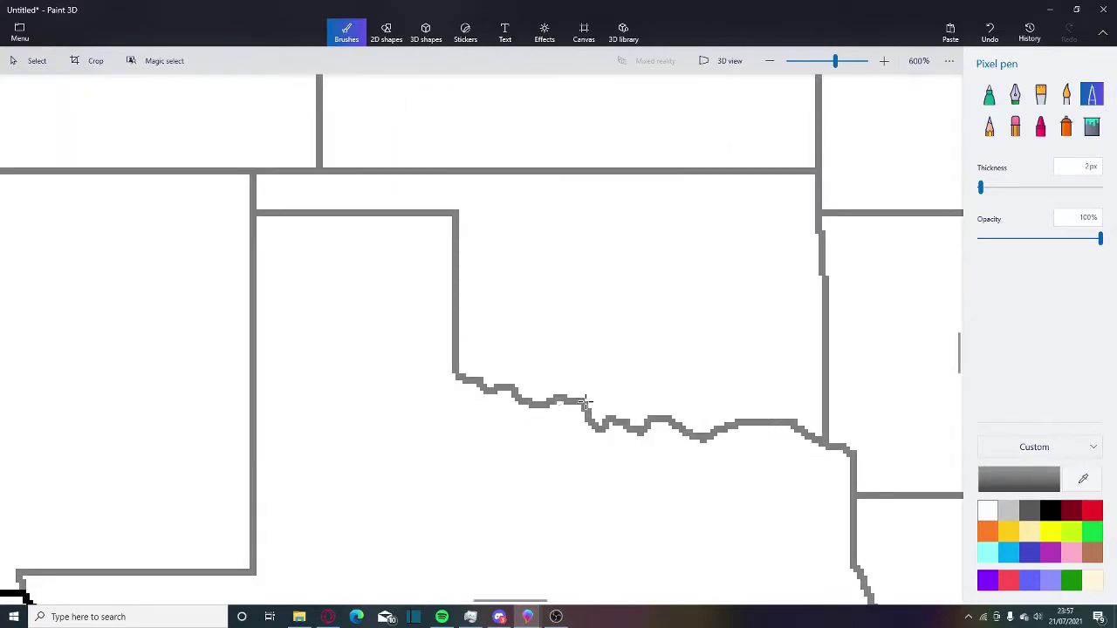
scroll(584, 403, down, 5)
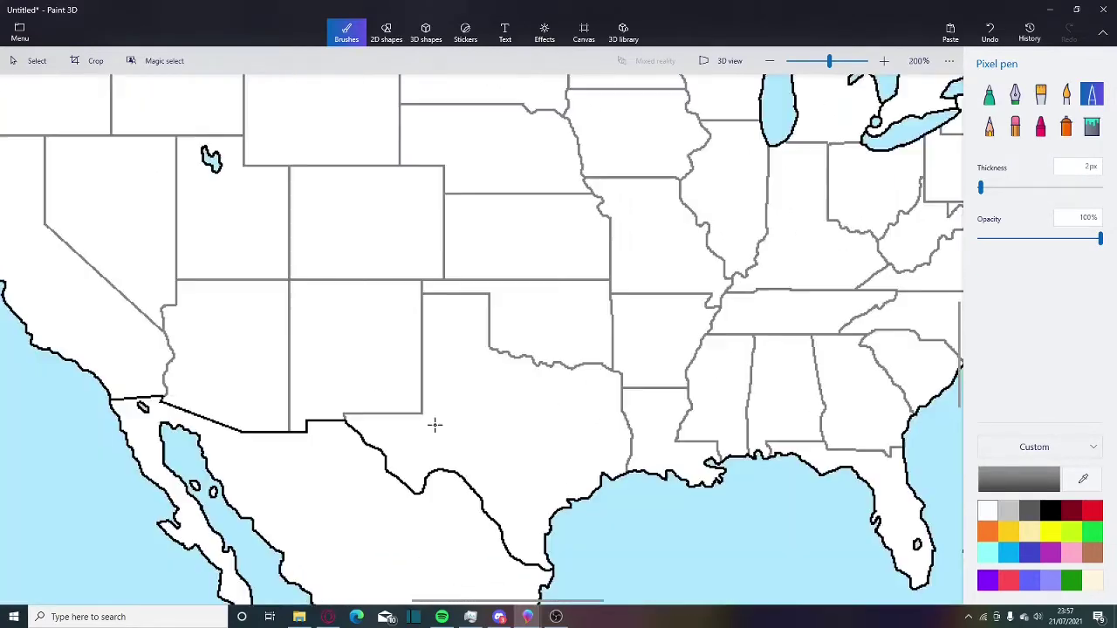
scroll(386, 288, up, 4)
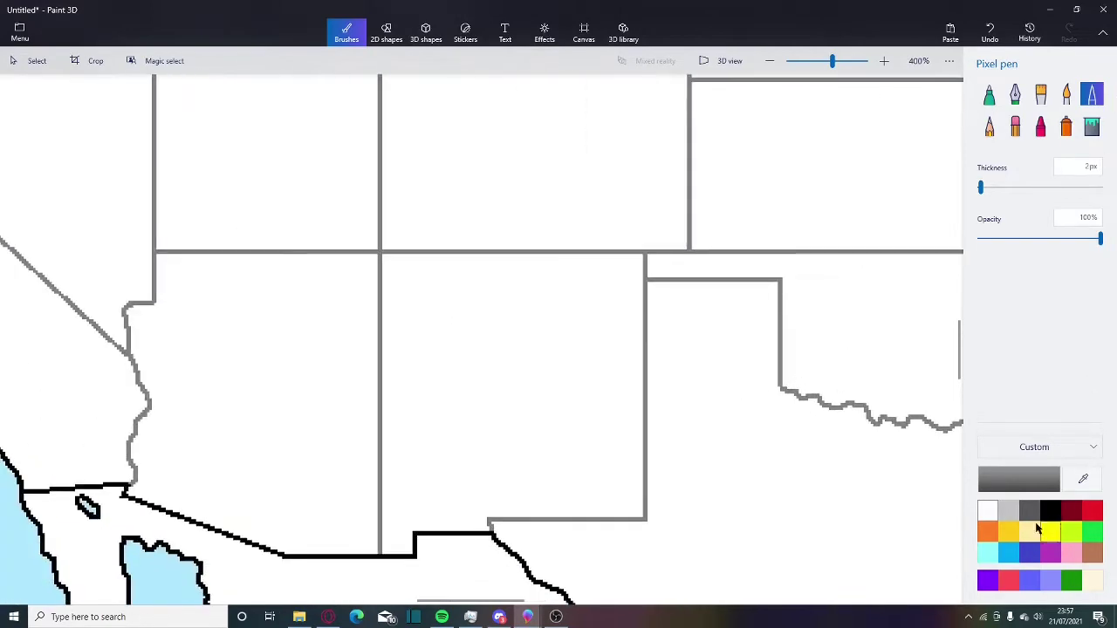
click(986, 509)
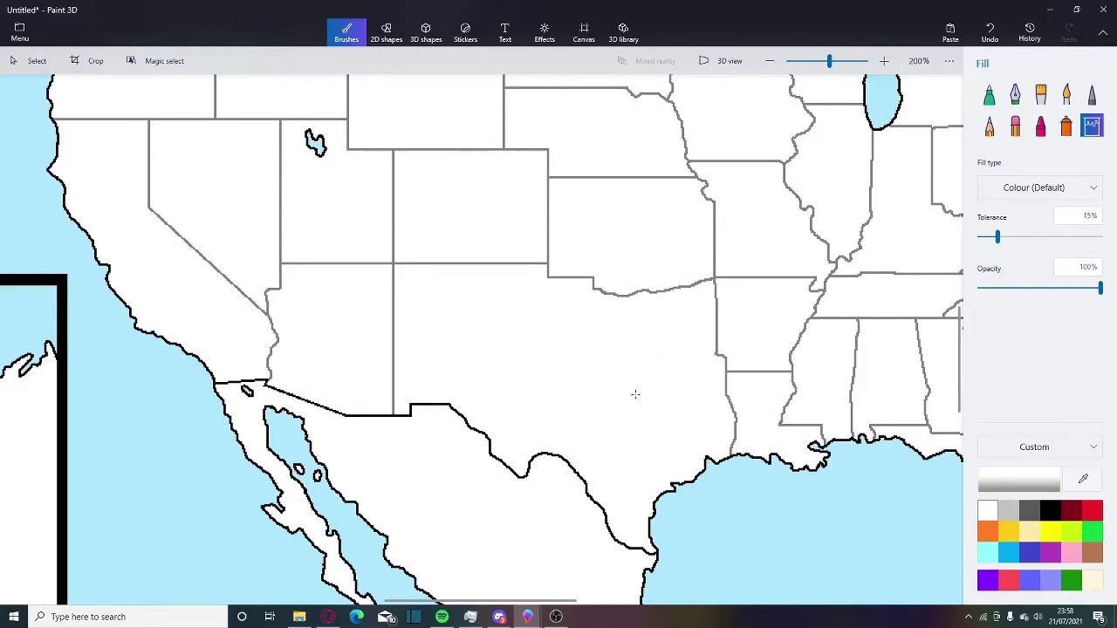
Step: Whiten the Wisconsin–Upper Peninsula border's ends where they meet Lake Superior and the shoreline
scroll(635, 394, up, 2)
scroll(575, 351, down, 4)
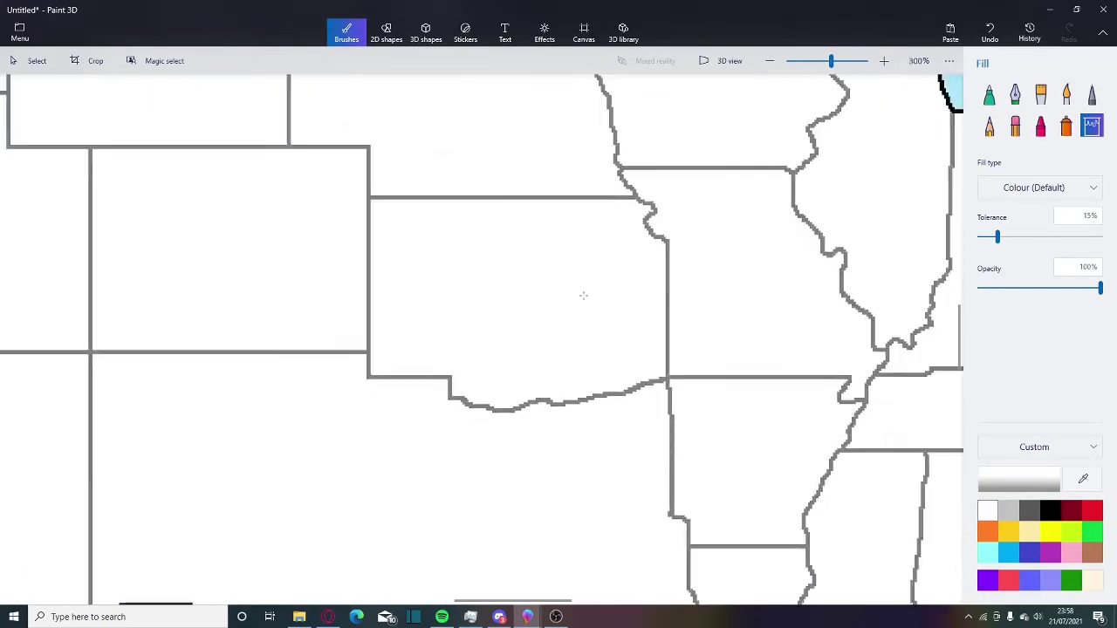
scroll(576, 299, up, 3)
drag(489, 363, 576, 382)
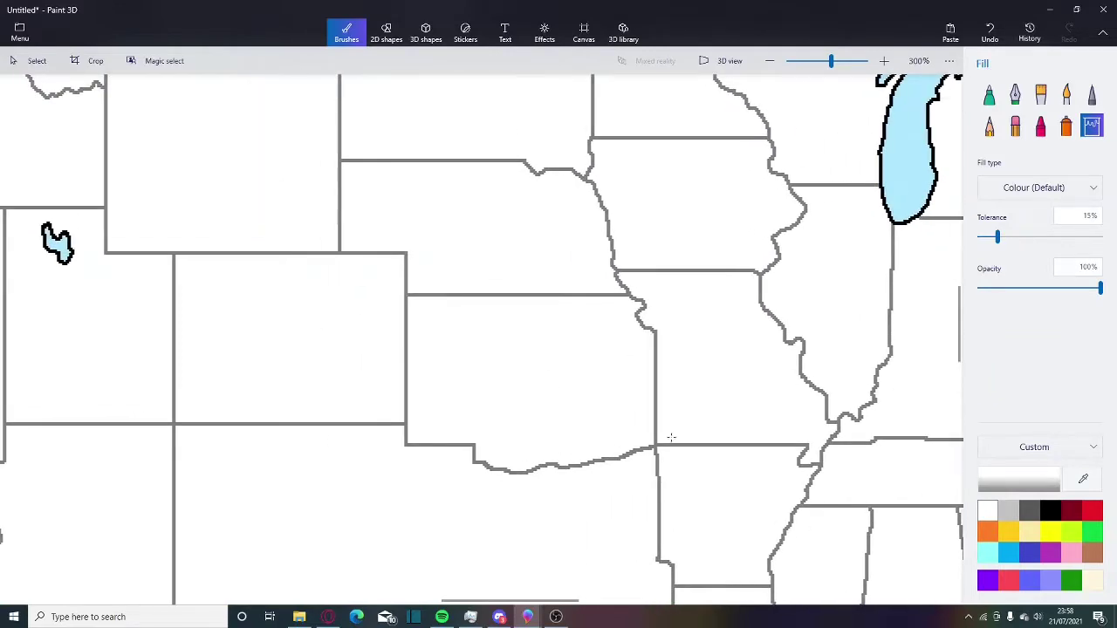
scroll(567, 356, down, 5)
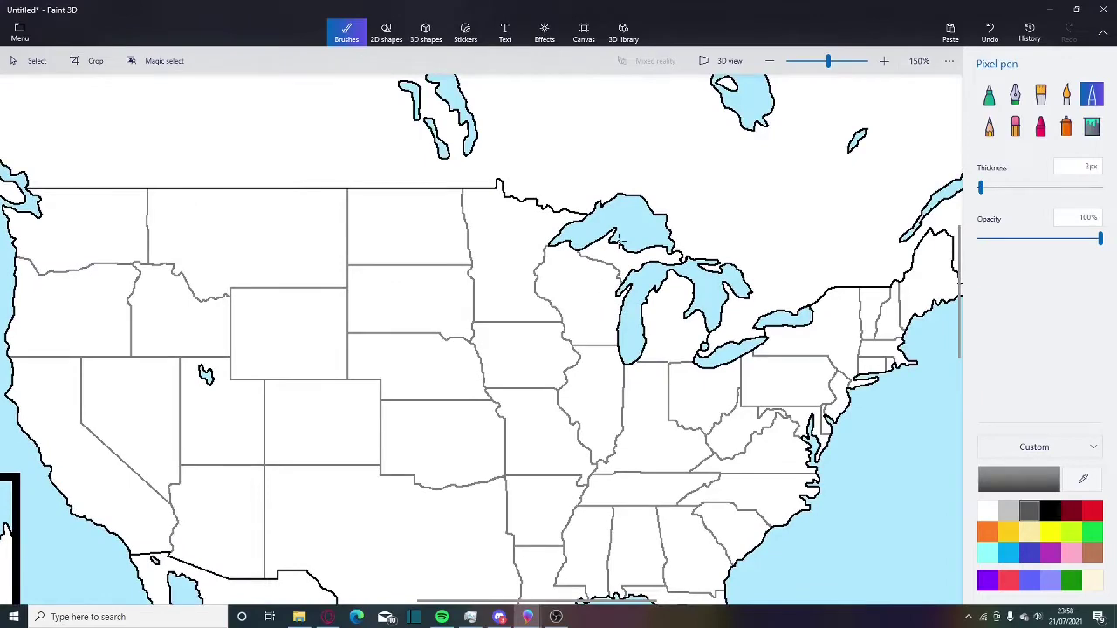
scroll(617, 242, up, 3)
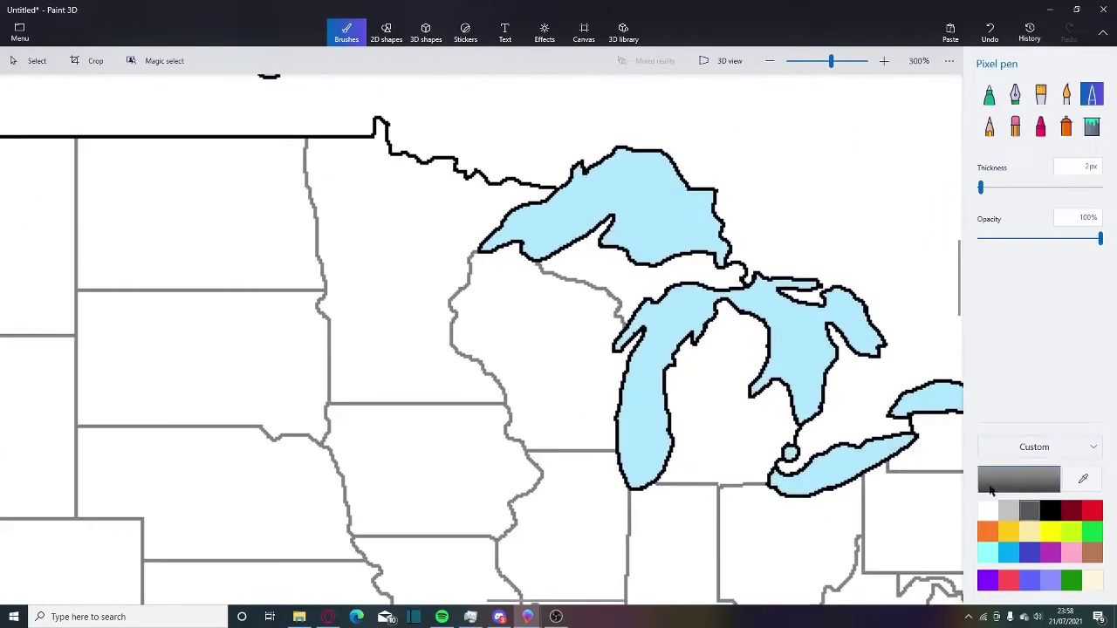
scroll(561, 290, up, 10)
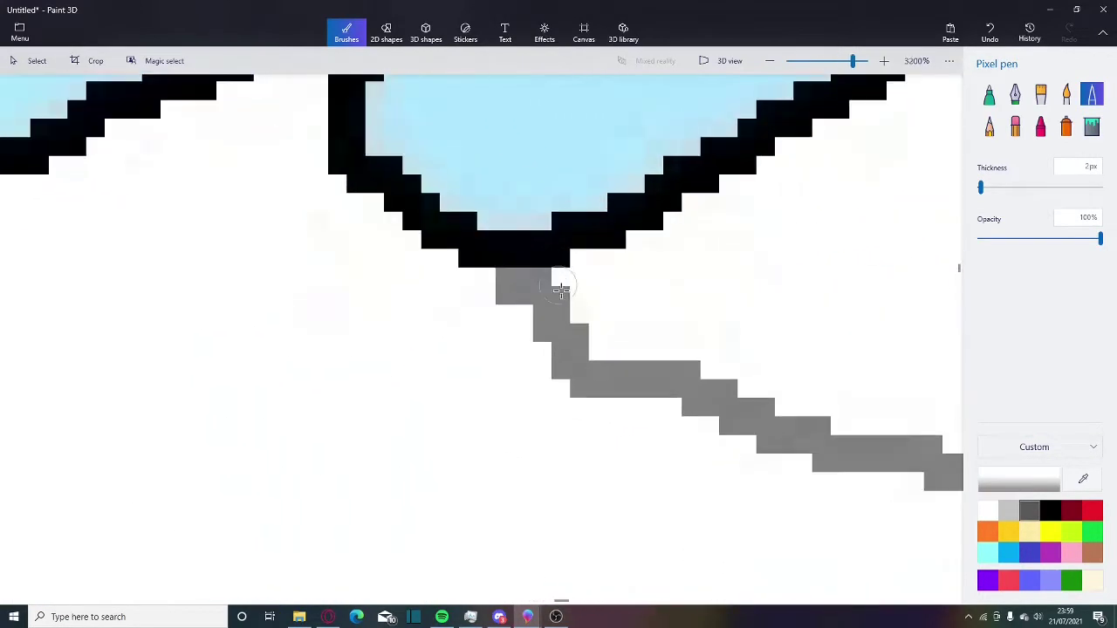
drag(560, 291, 511, 302)
scroll(738, 372, down, 3)
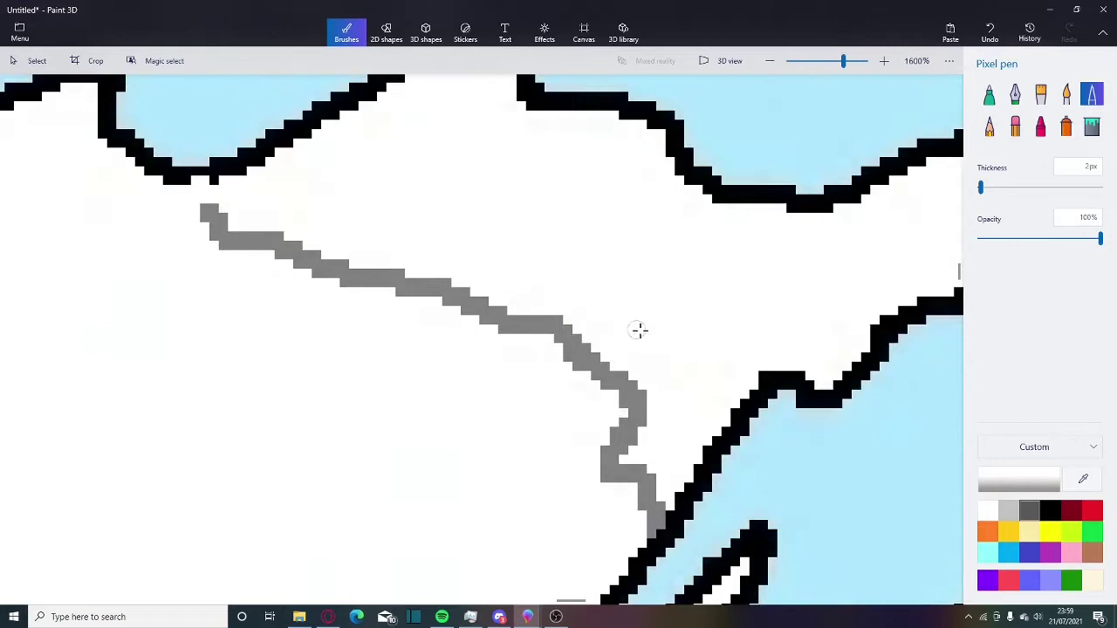
scroll(663, 506, up, 6)
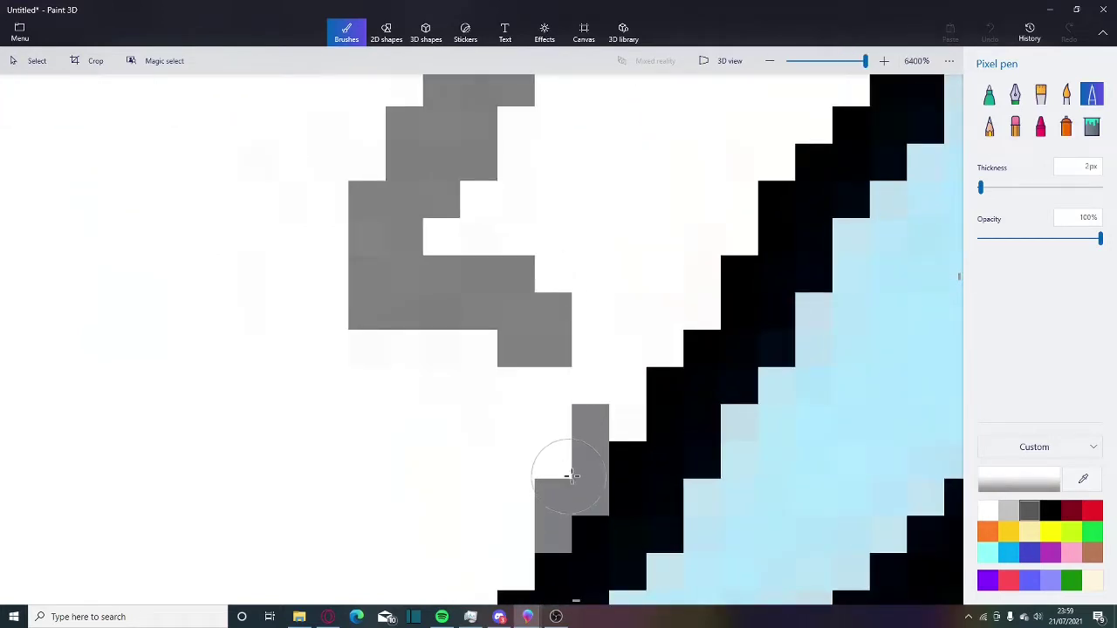
drag(571, 475, 538, 524)
click(568, 484)
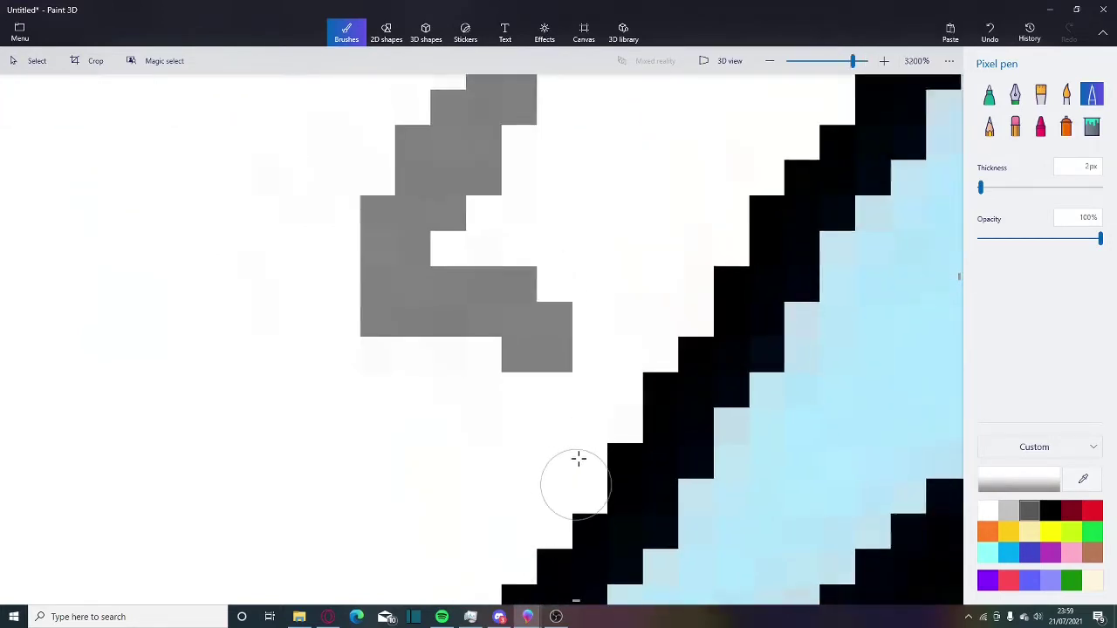
Step: Fill the detached grey border line white
scroll(579, 456, down, 6)
click(1091, 127)
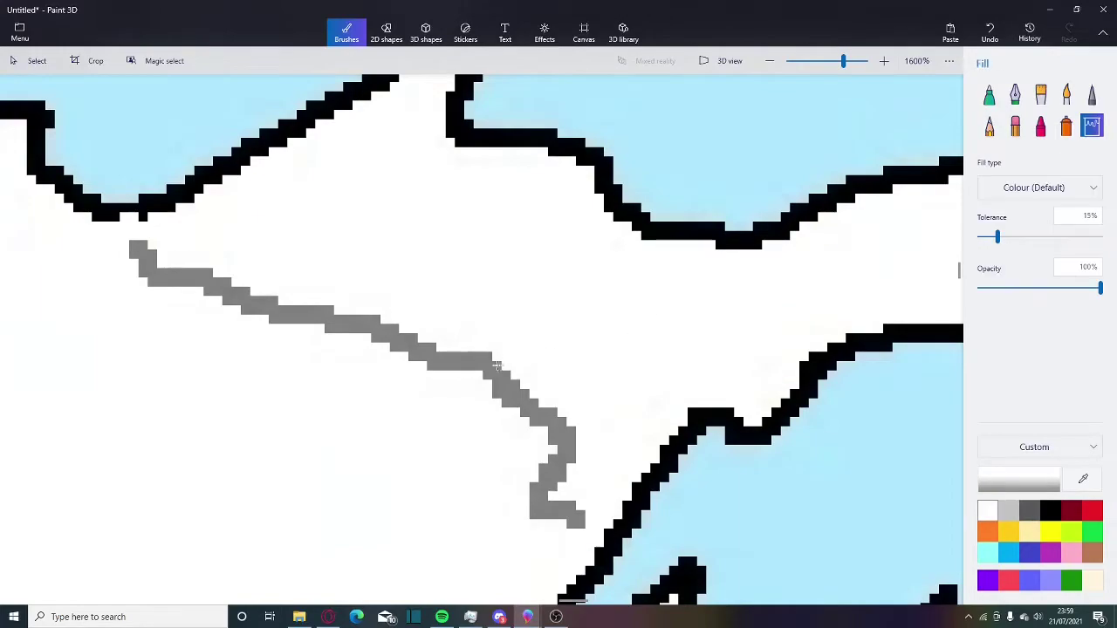
click(497, 365)
scroll(492, 367, down, 6)
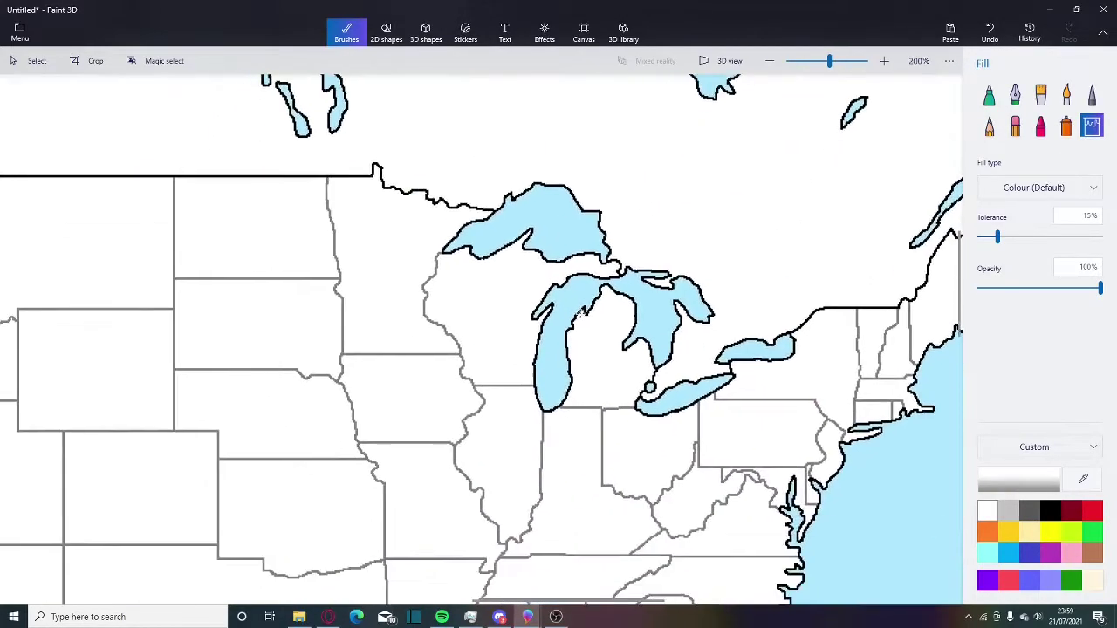
Step: Erase the junction where the Michigan, Indiana, Ohio and Kentucky borders meet
scroll(615, 395, down, 2)
scroll(617, 398, up, 4)
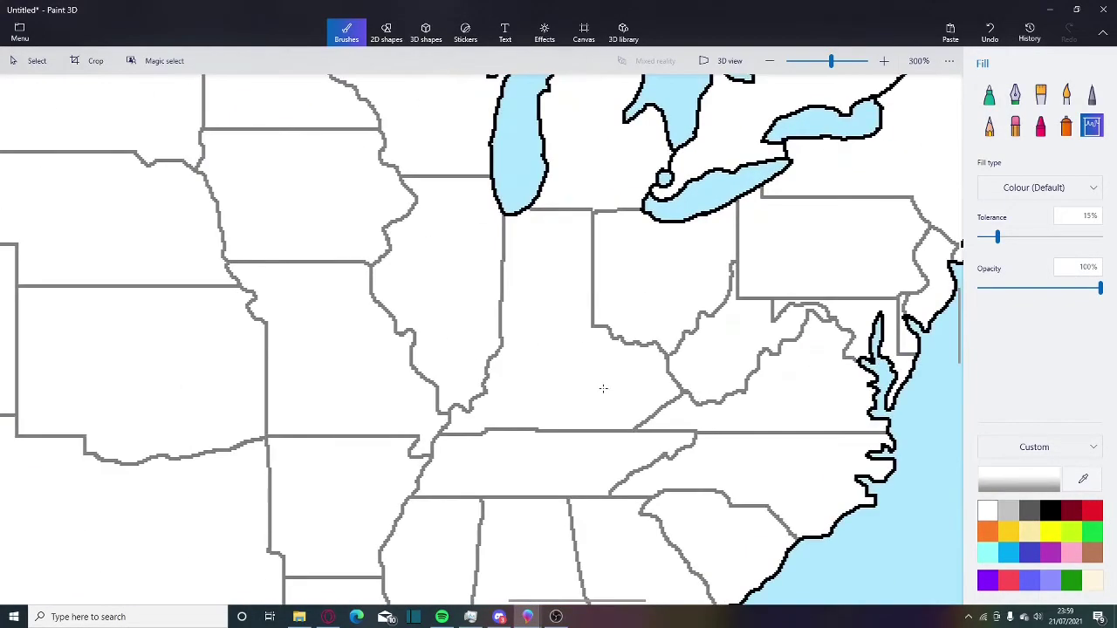
scroll(570, 388, down, 3)
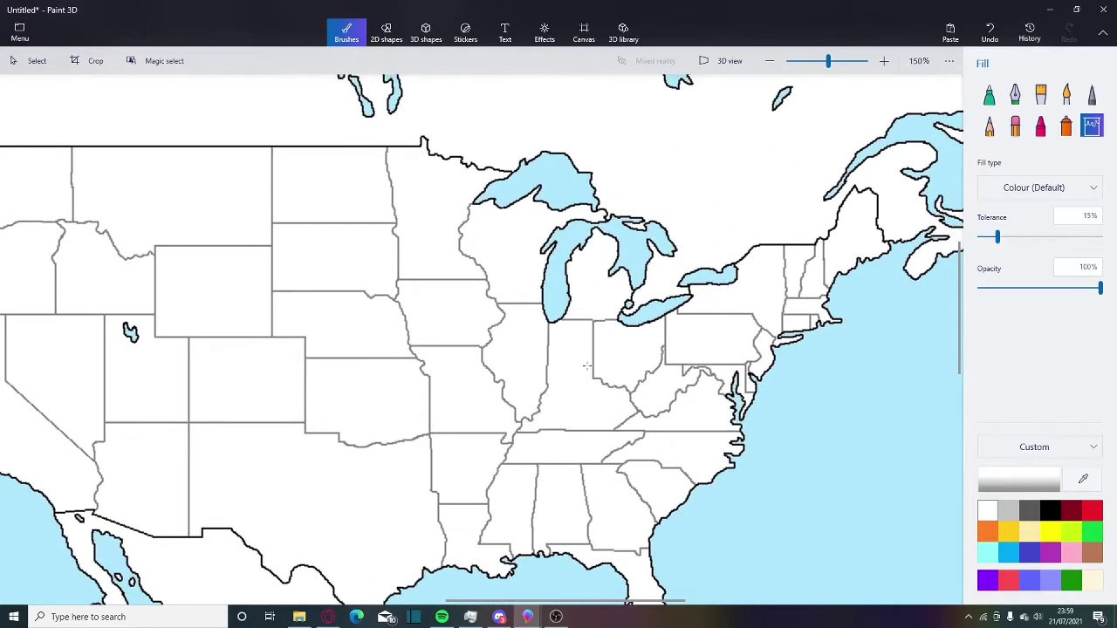
scroll(614, 399, up, 3)
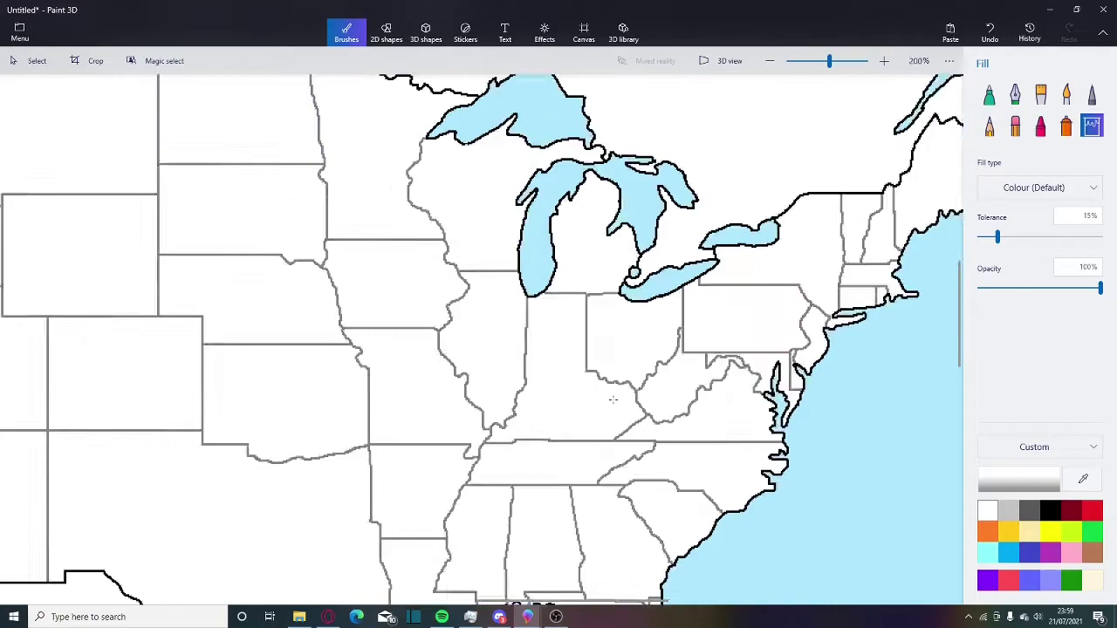
scroll(536, 372, down, 3)
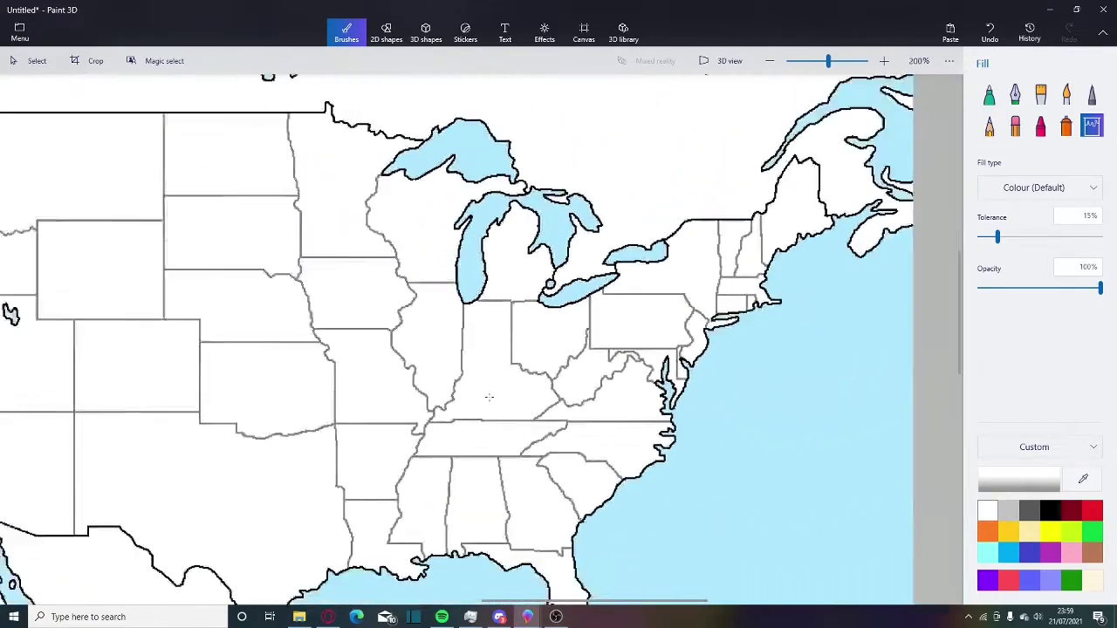
scroll(529, 376, up, 2)
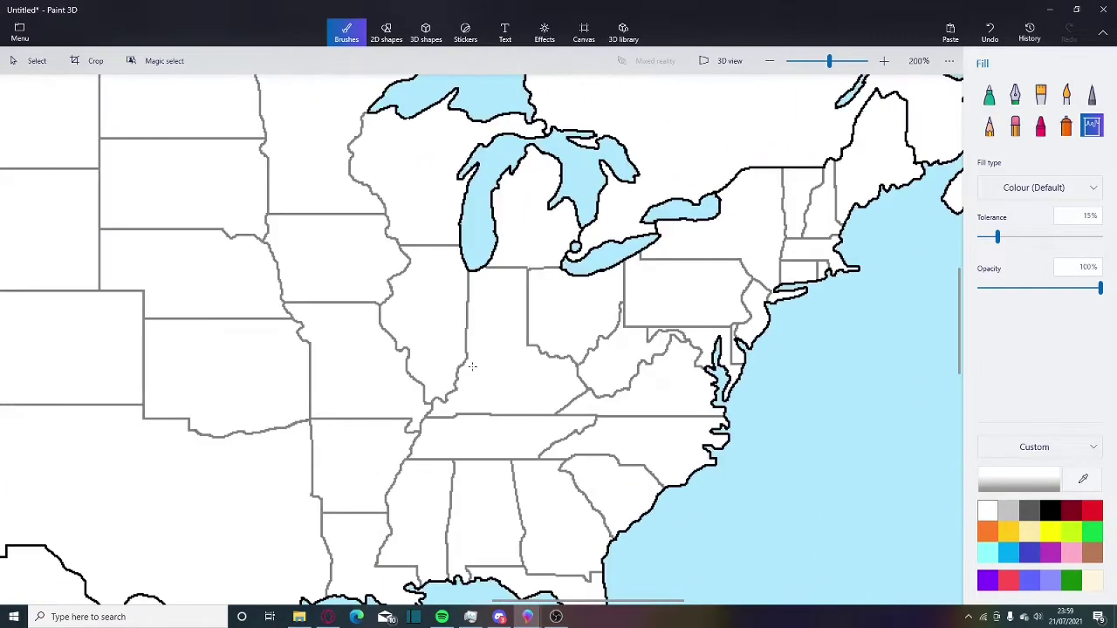
scroll(532, 375, up, 3)
scroll(584, 404, down, 3)
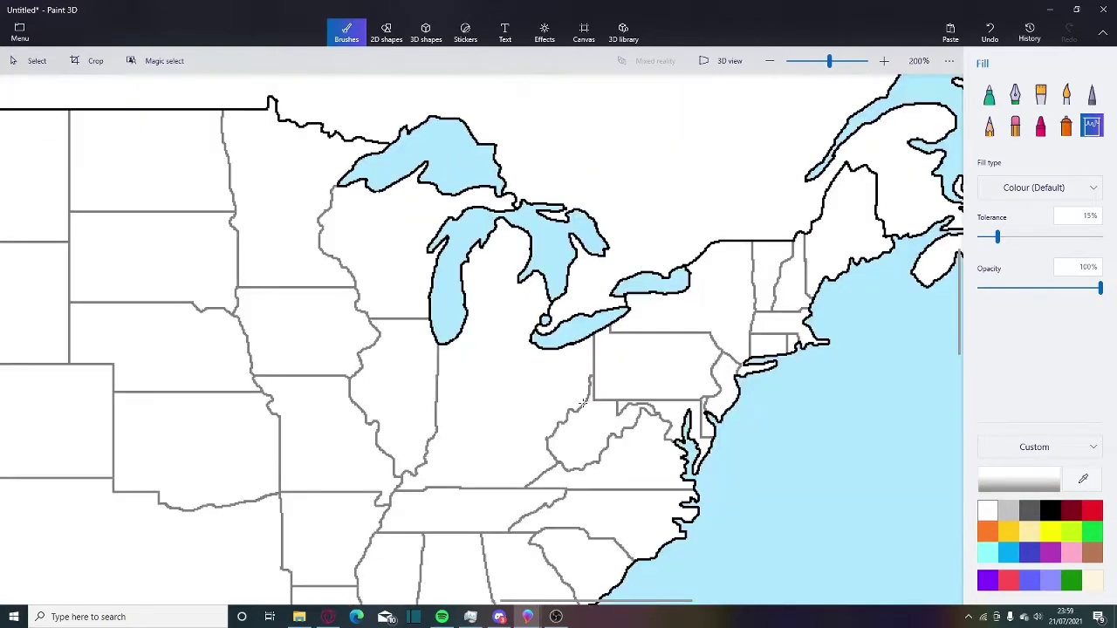
scroll(566, 386, down, 2)
scroll(511, 444, up, 10)
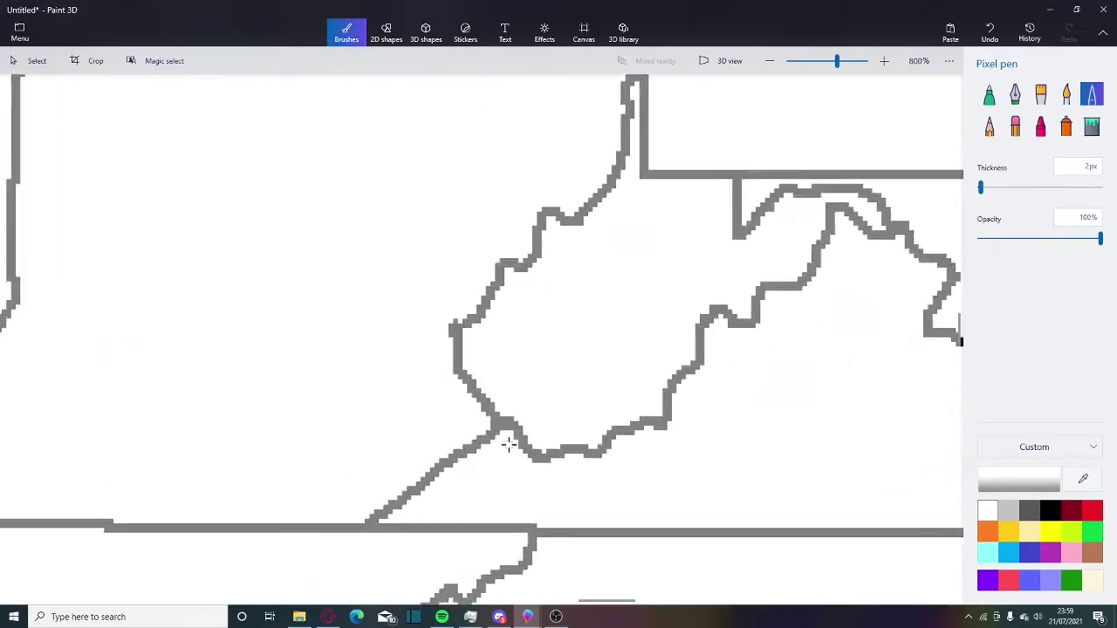
drag(499, 405, 585, 357)
Step: Select the Pixel pen and zoom back out to the northeastern map
scroll(585, 356, down, 5)
scroll(597, 310, down, 4)
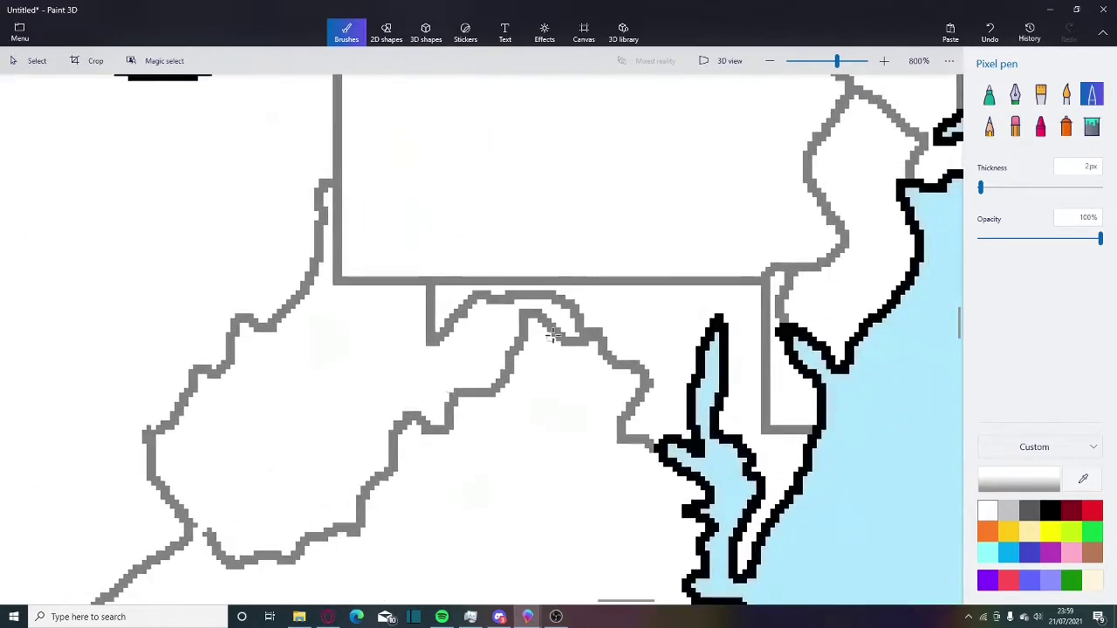
scroll(574, 350, up, 4)
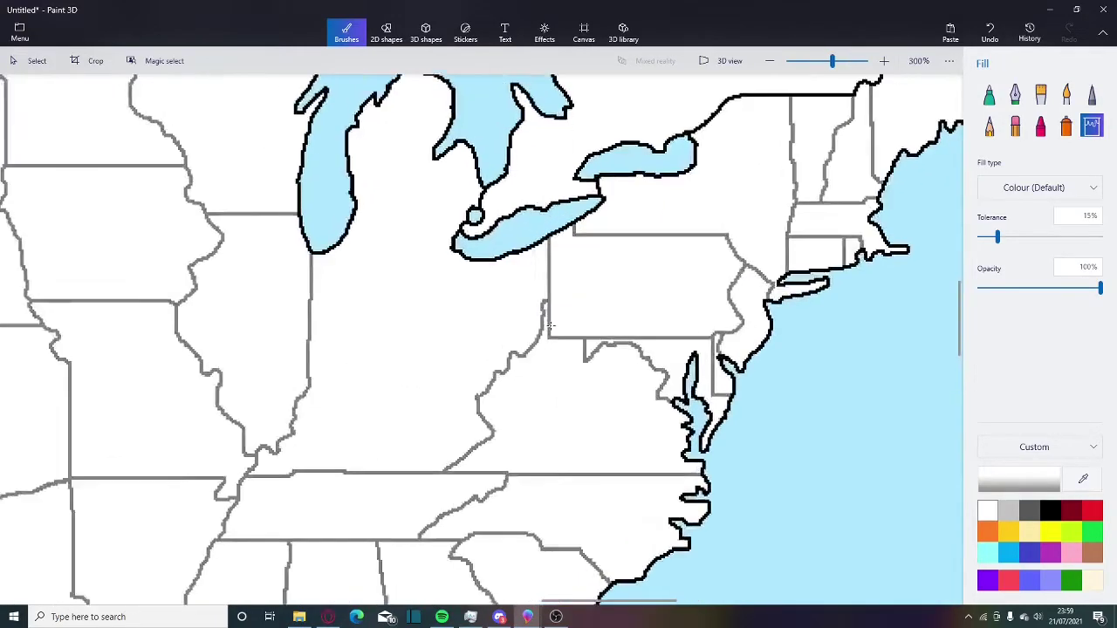
click(1092, 96)
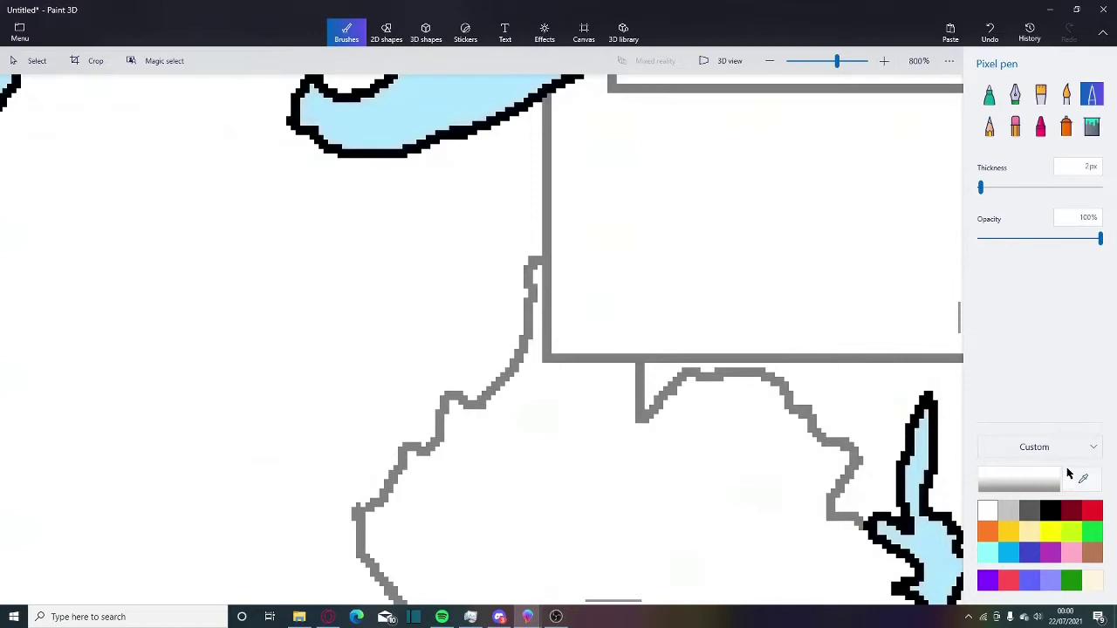
scroll(698, 373, down, 3)
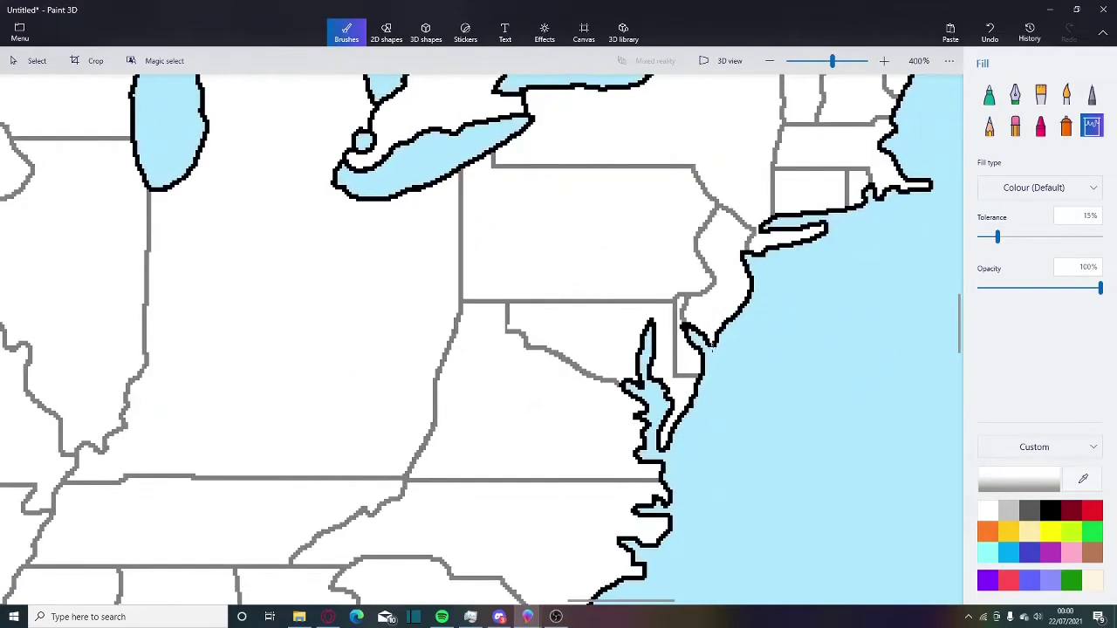
scroll(711, 347, down, 4)
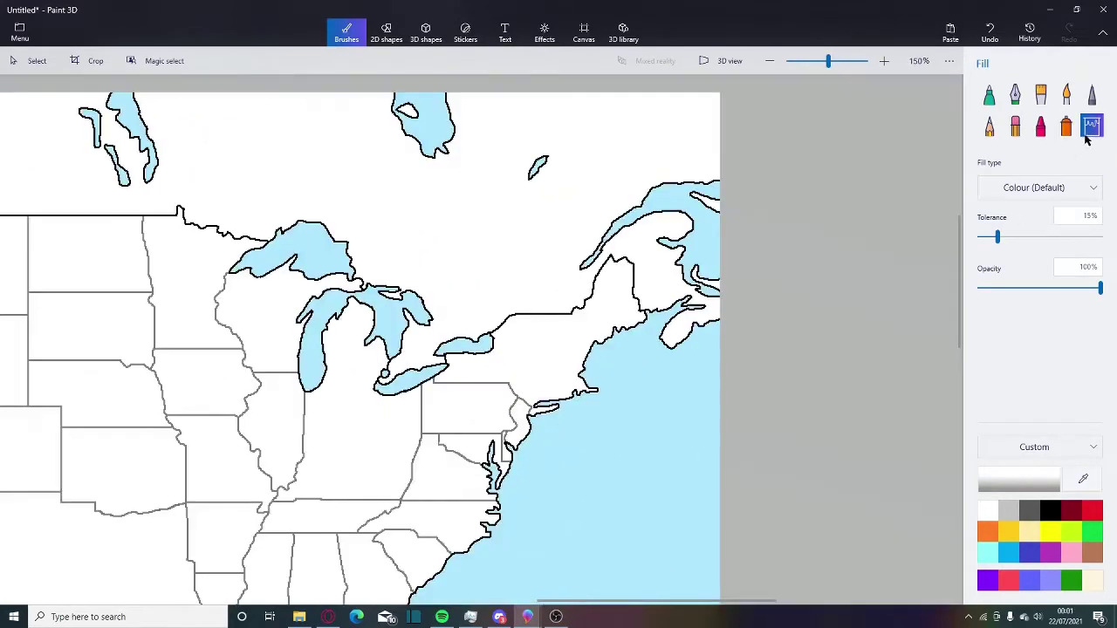
Step: Erase the grey border around Delaware with white strokes, then fill the leftover L white
click(1094, 96)
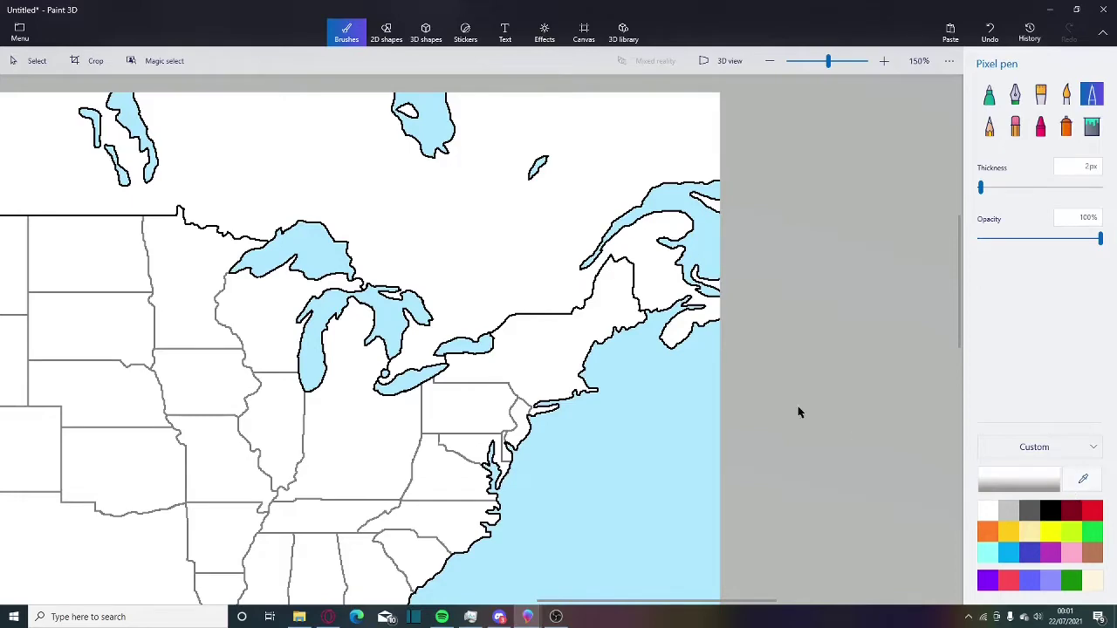
scroll(429, 392, up, 2)
scroll(543, 344, up, 7)
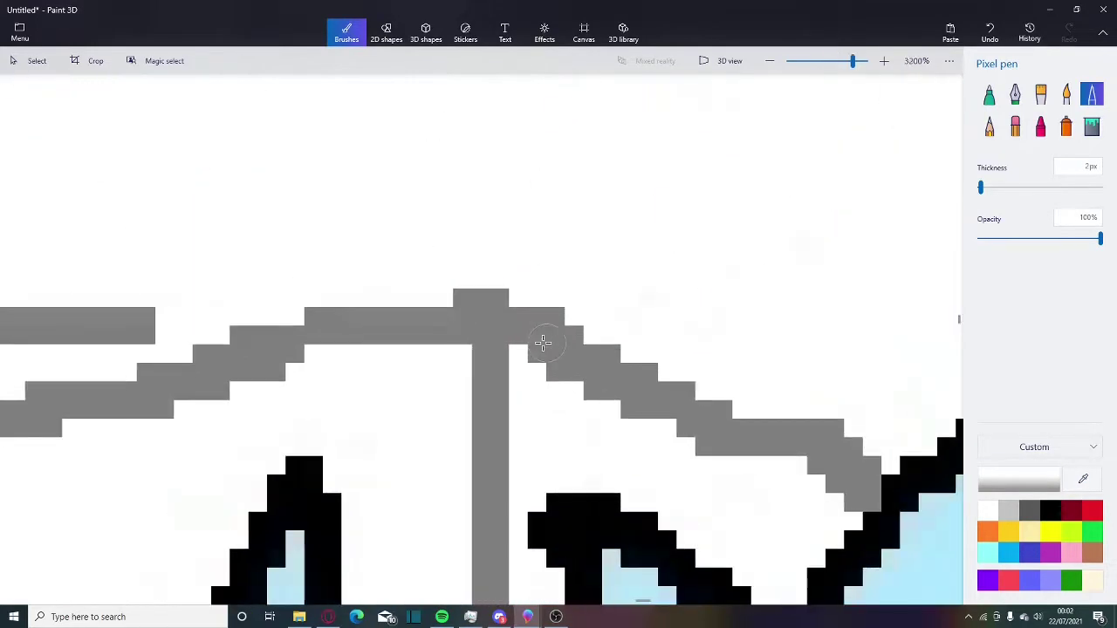
drag(505, 366, 473, 372)
scroll(487, 341, down, 3)
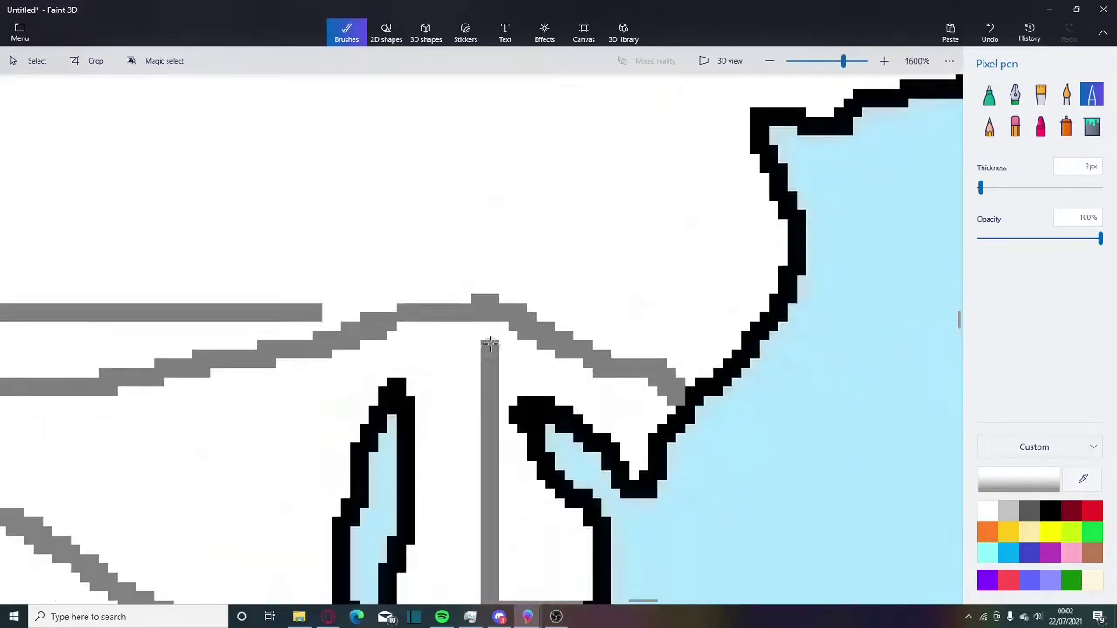
scroll(570, 424, up, 3)
drag(581, 442, 588, 453)
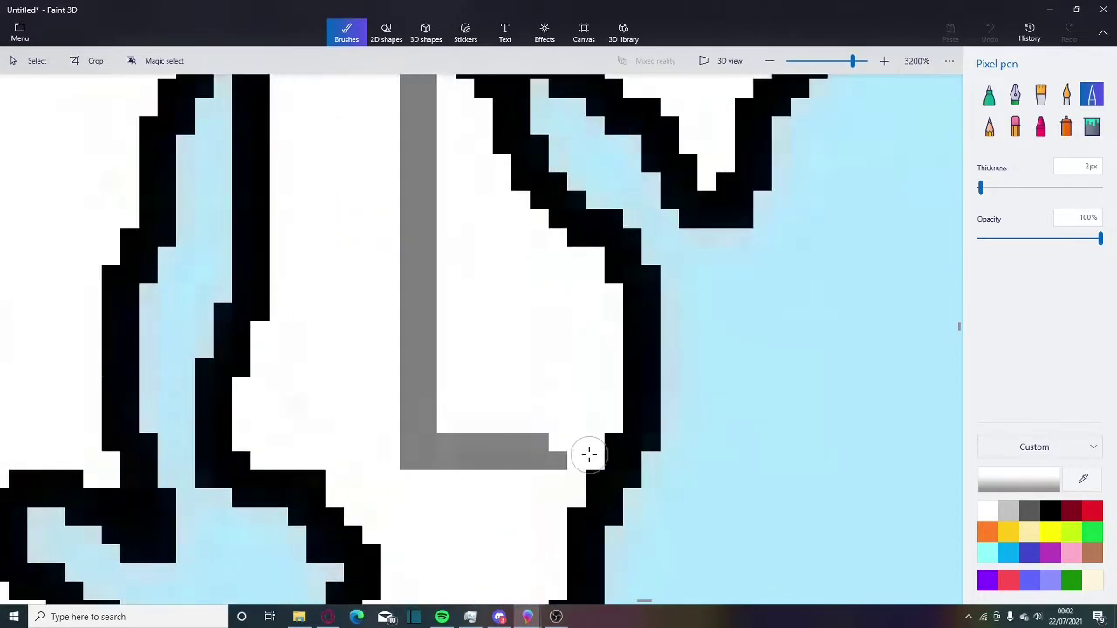
click(1092, 127)
click(409, 304)
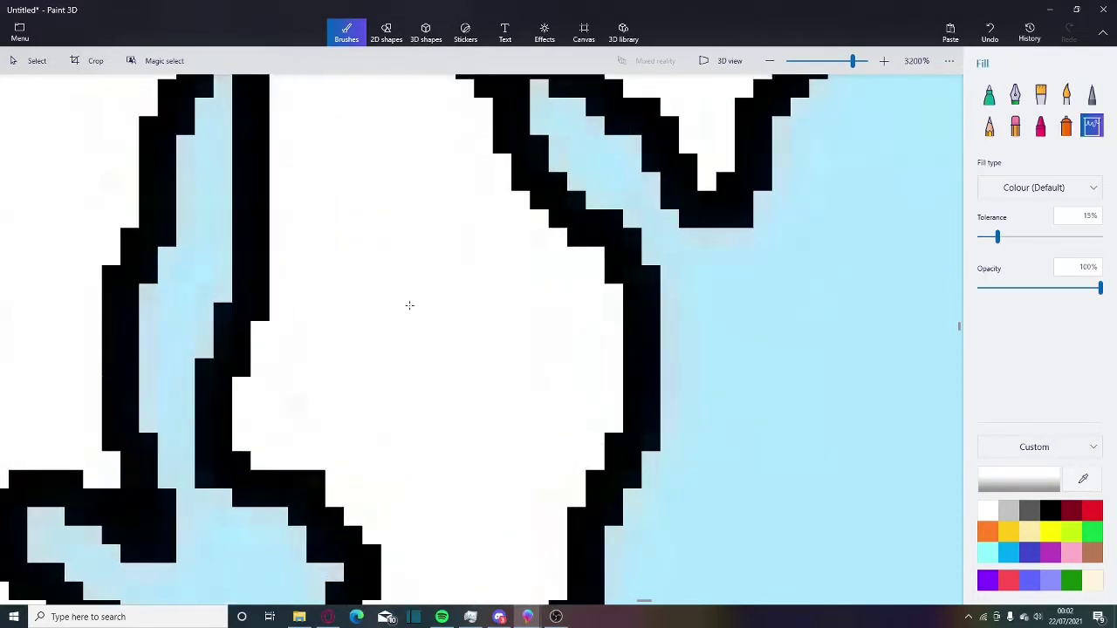
scroll(409, 305, down, 5)
Step: Draw a new grey border line down from Lake Michigan's southern edge
scroll(382, 363, up, 2)
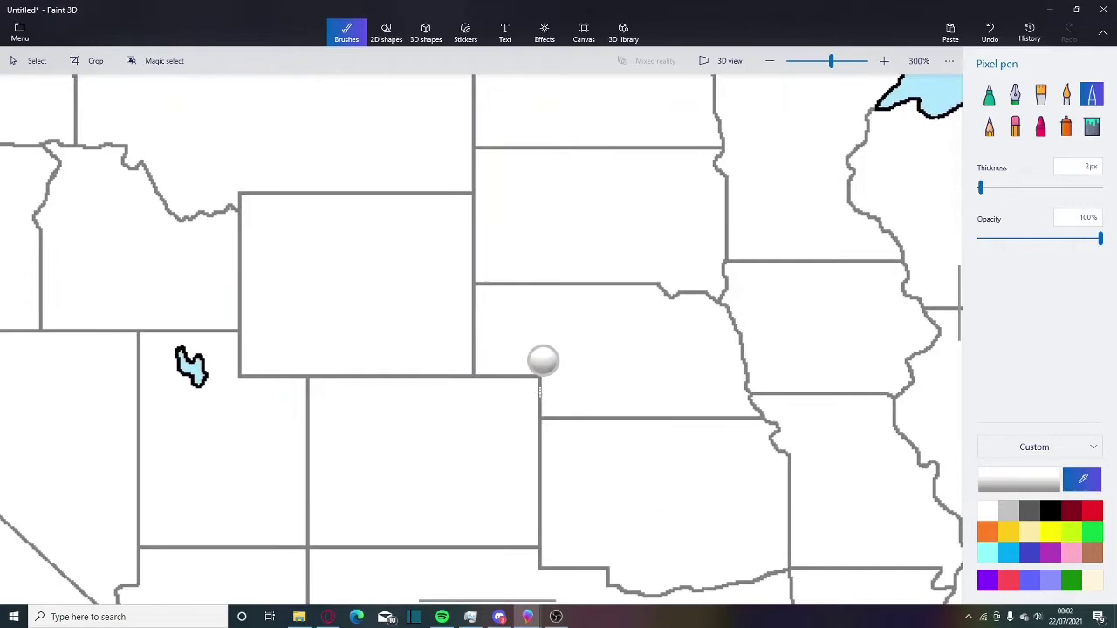
scroll(546, 391, right, 5)
scroll(532, 381, up, 1)
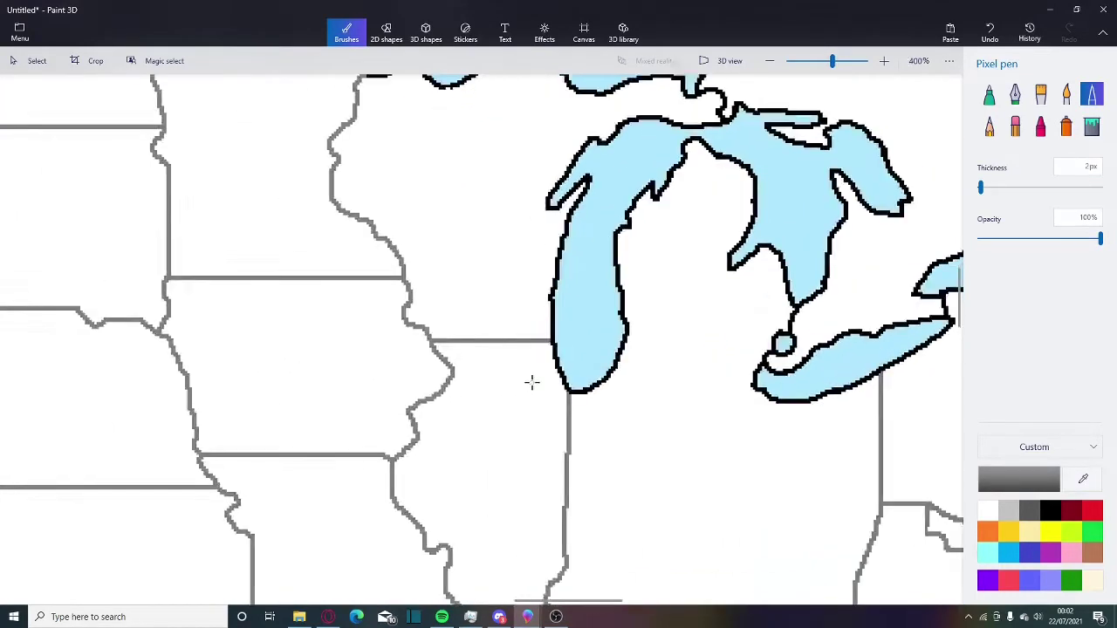
scroll(532, 381, up, 3)
mouse_move(536, 279)
mouse_down()
mouse_move(485, 288)
mouse_move(390, 384)
mouse_move(527, 501)
mouse_up()
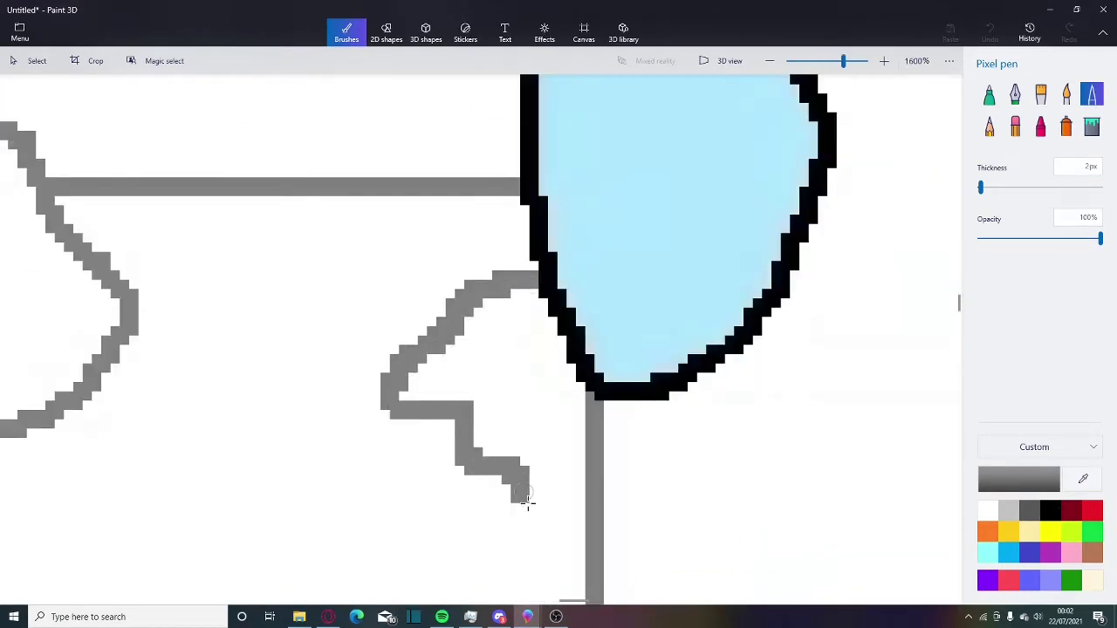
Step: Continue the grey border along the bottom of Lake Michigan
drag(582, 529, 728, 551)
scroll(516, 294, down, 3)
scroll(387, 274, up, 1)
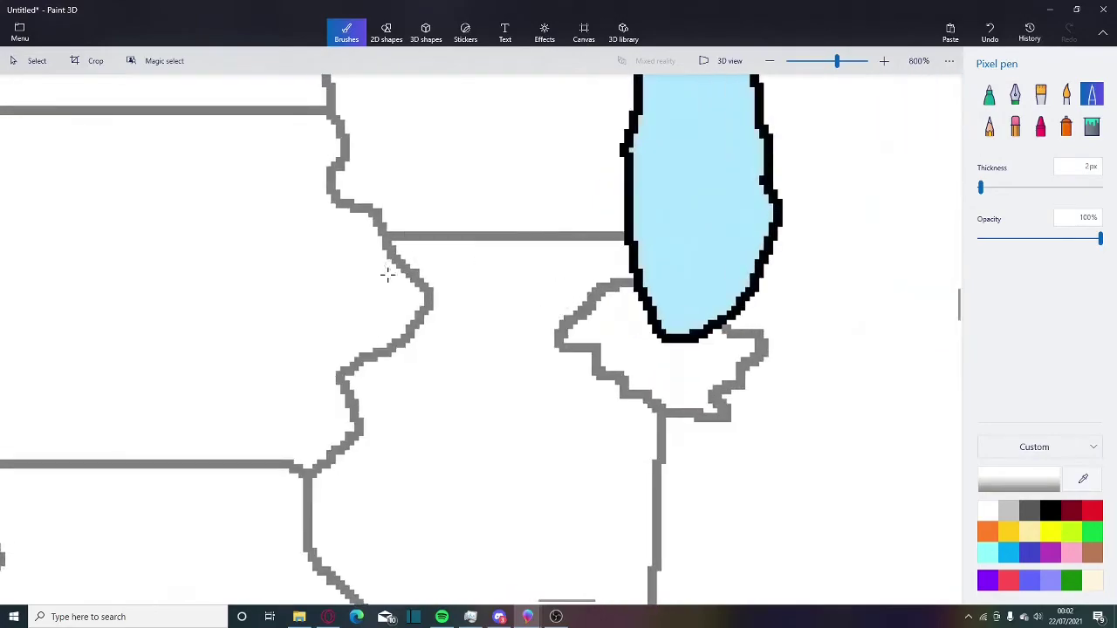
scroll(492, 428, down, 5)
Step: Zoom to Minnesota's northern border notch and draw a black Pixel pen stroke across it
click(1091, 127)
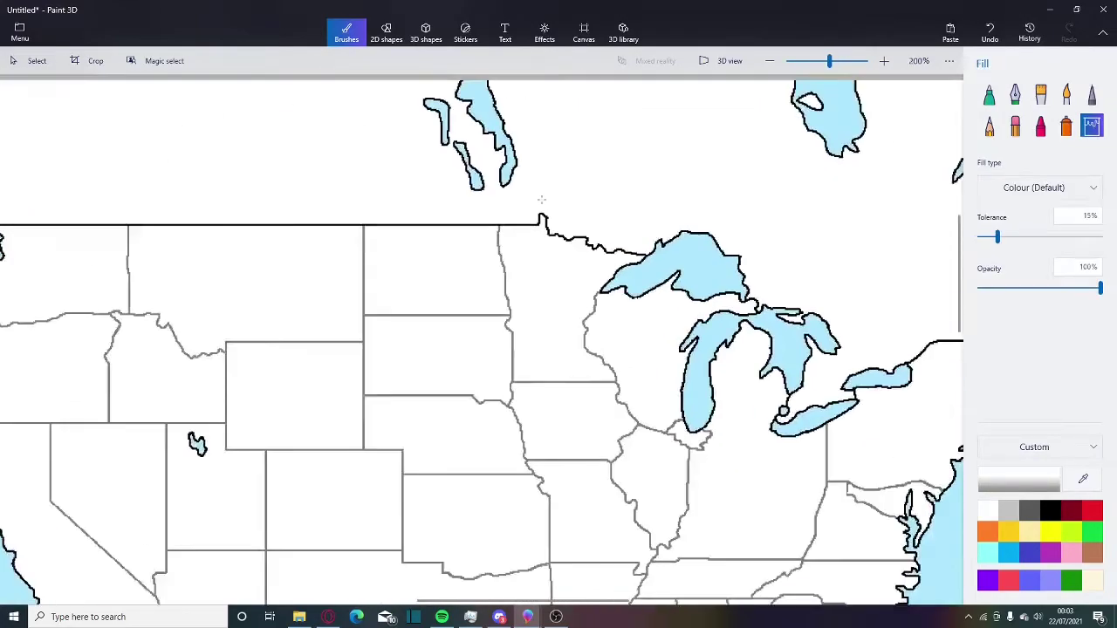
scroll(539, 200, up, 3)
scroll(539, 199, up, 2)
scroll(523, 261, down, 2)
scroll(485, 311, up, 2)
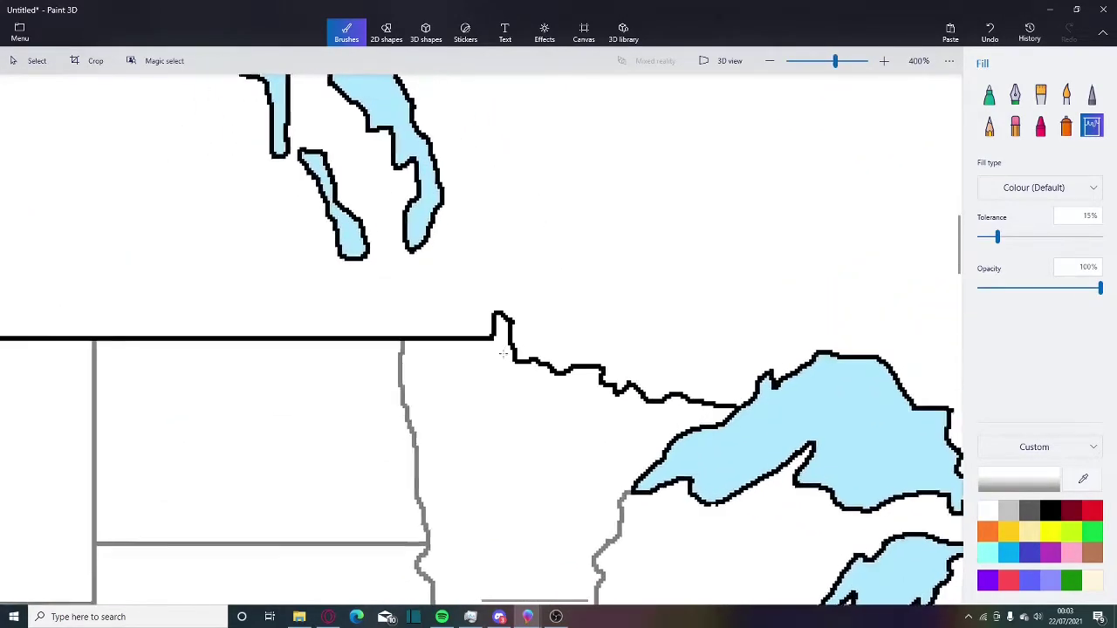
scroll(485, 312, up, 2)
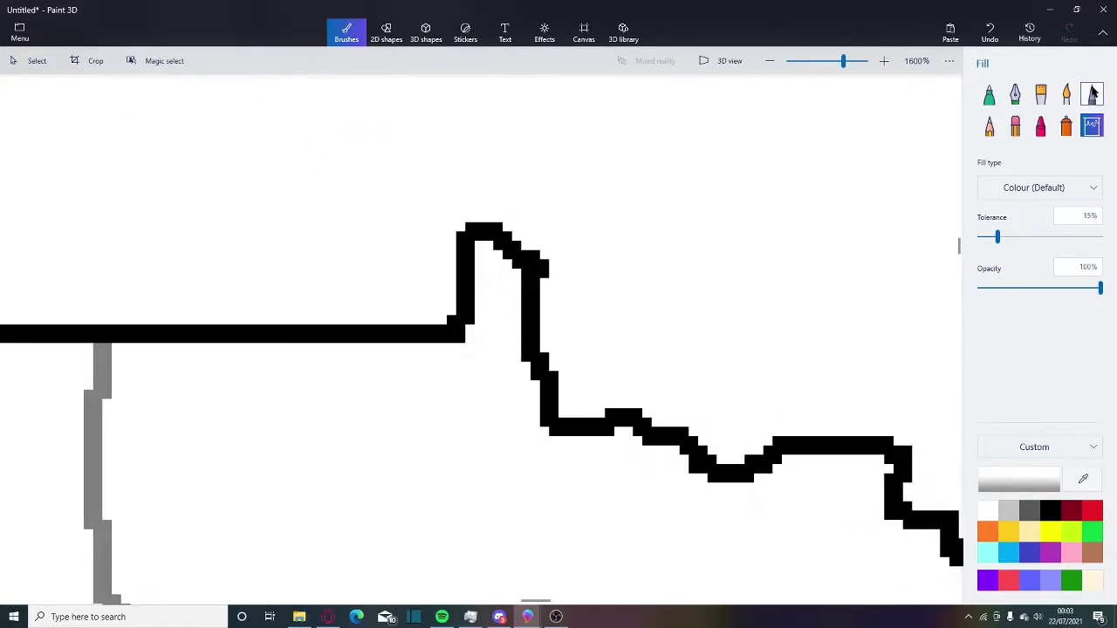
click(1093, 93)
click(1050, 516)
scroll(540, 352, up, 2)
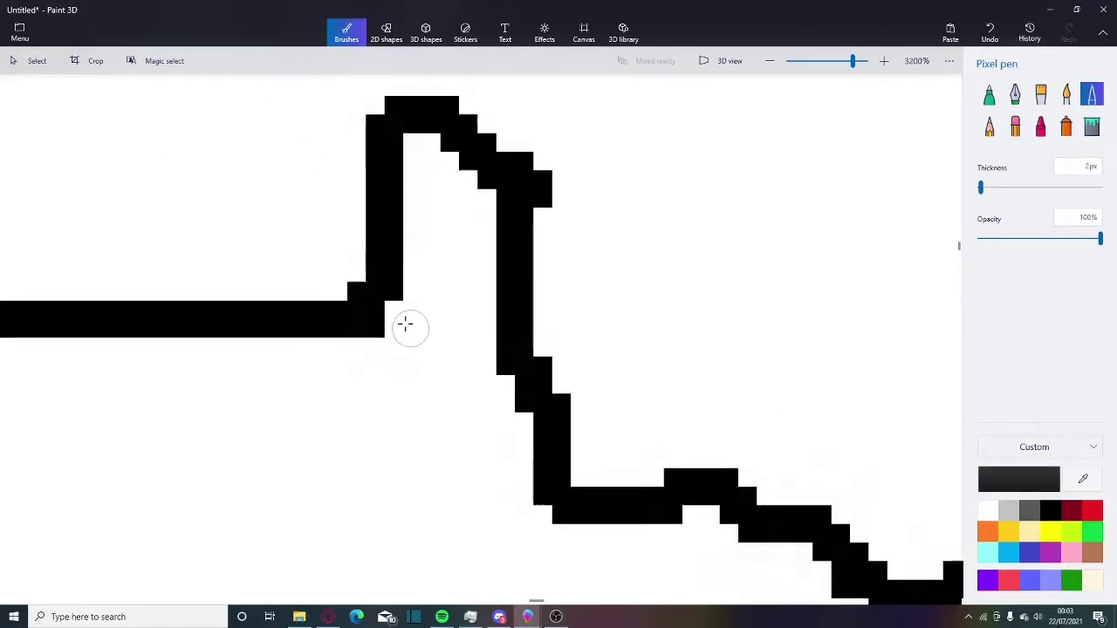
mouse_move(404, 324)
mouse_down()
mouse_move(424, 382)
mouse_move(543, 498)
mouse_up()
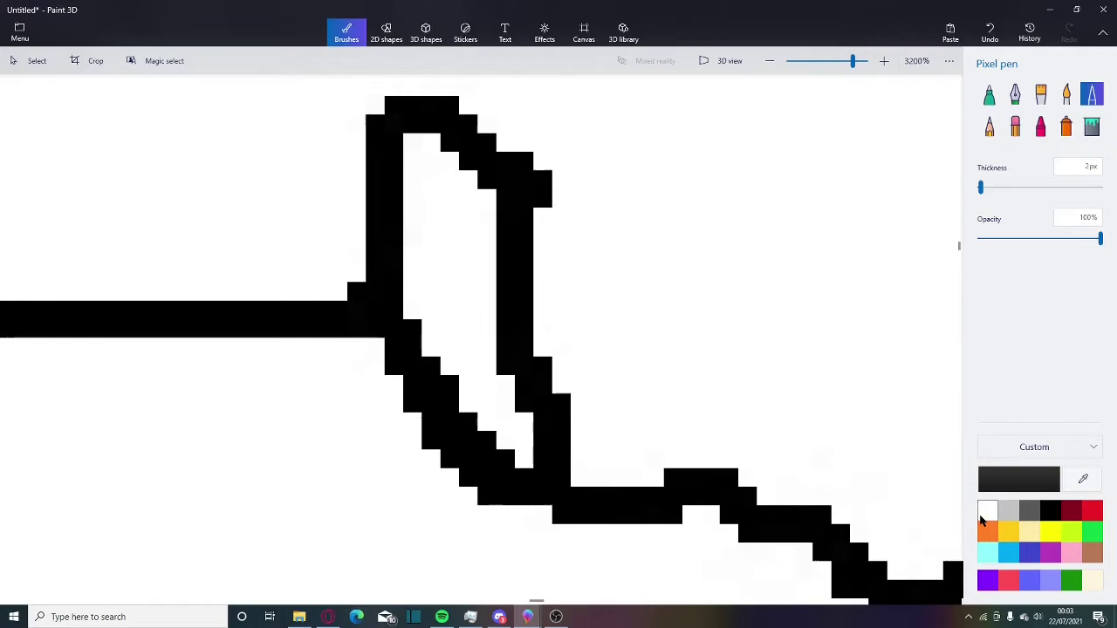
Step: Erase parts of the notch in white, then undo the last strokes with Ctrl+Z
click(987, 511)
drag(558, 439, 549, 454)
drag(384, 282, 384, 262)
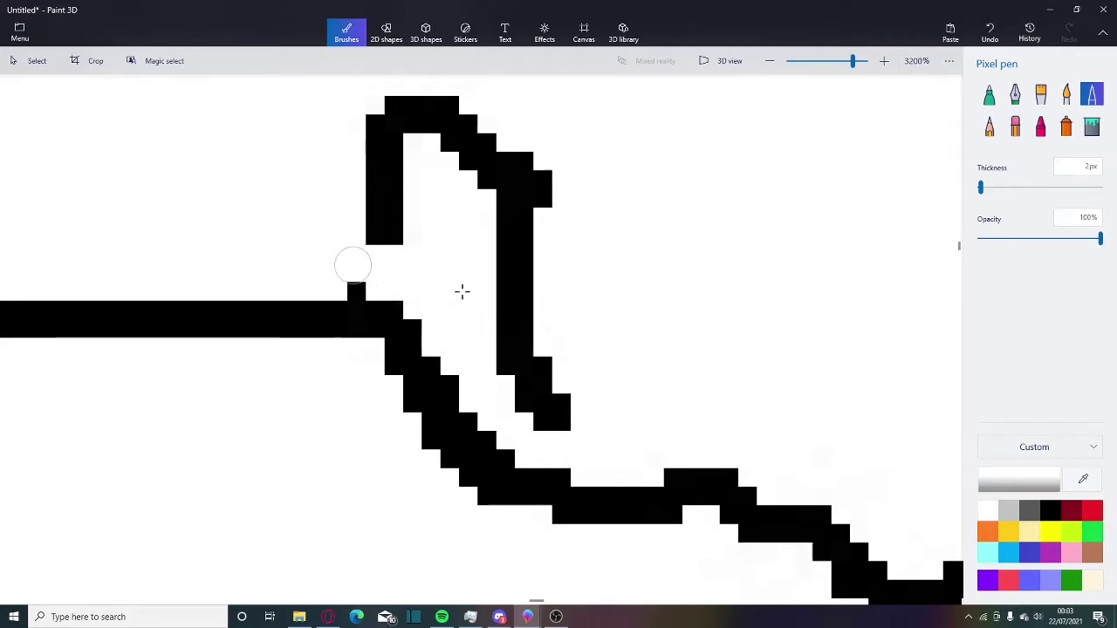
key(ctrl+z)
key(ctrl+z)
key(ctrl+z)
scroll(536, 194, down, 10)
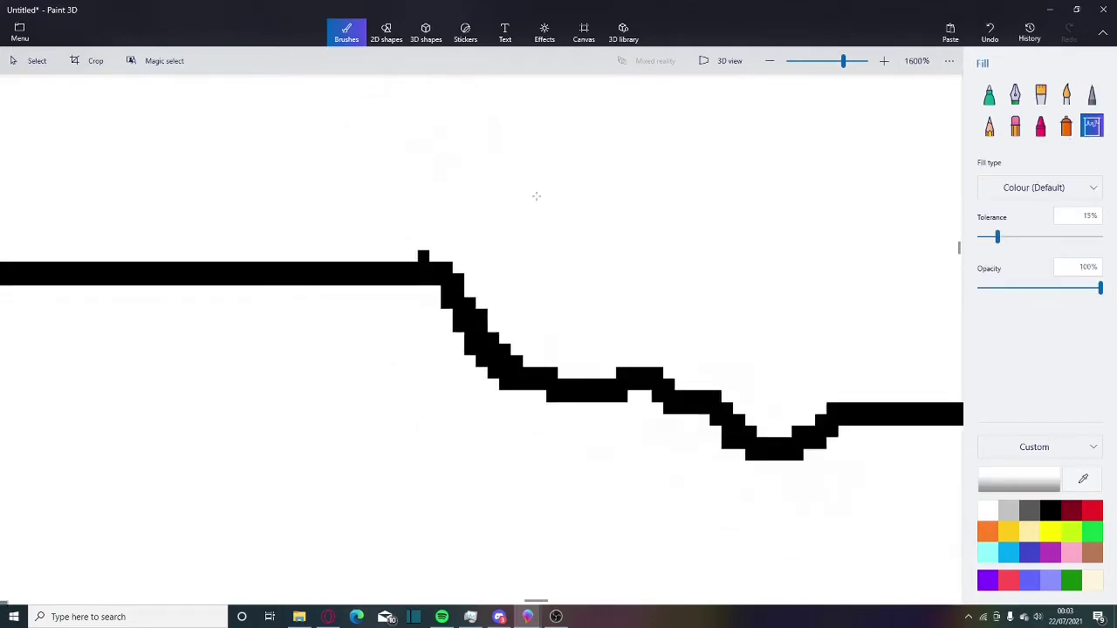
Step: Add one grey pixel at the San Diego junction joining the border line to the Mexican border
scroll(516, 425, up, 5)
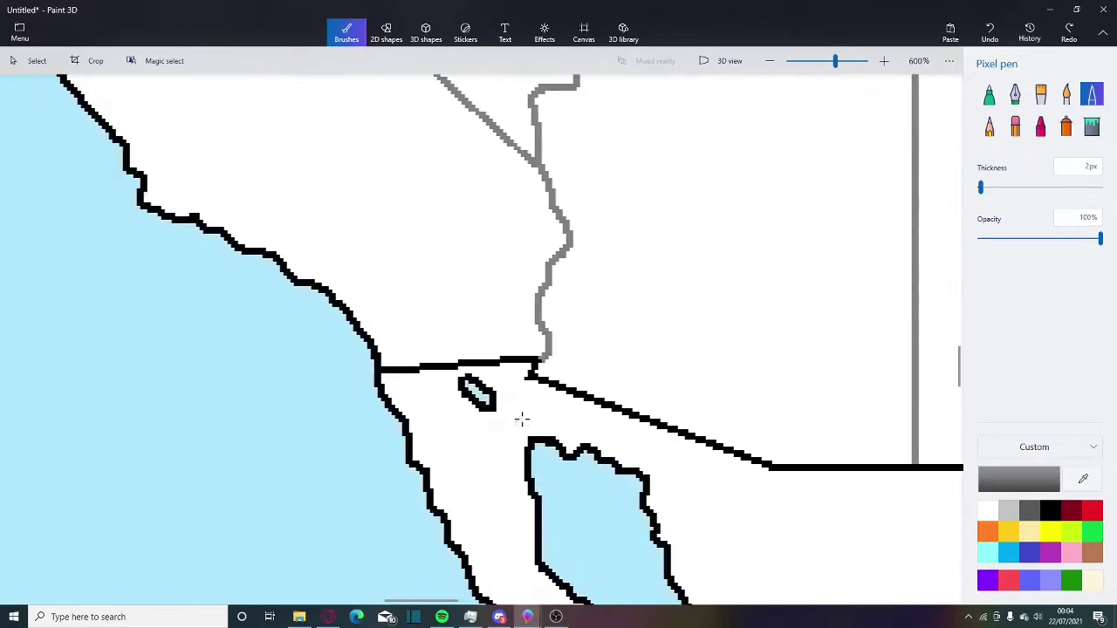
scroll(514, 349, up, 5)
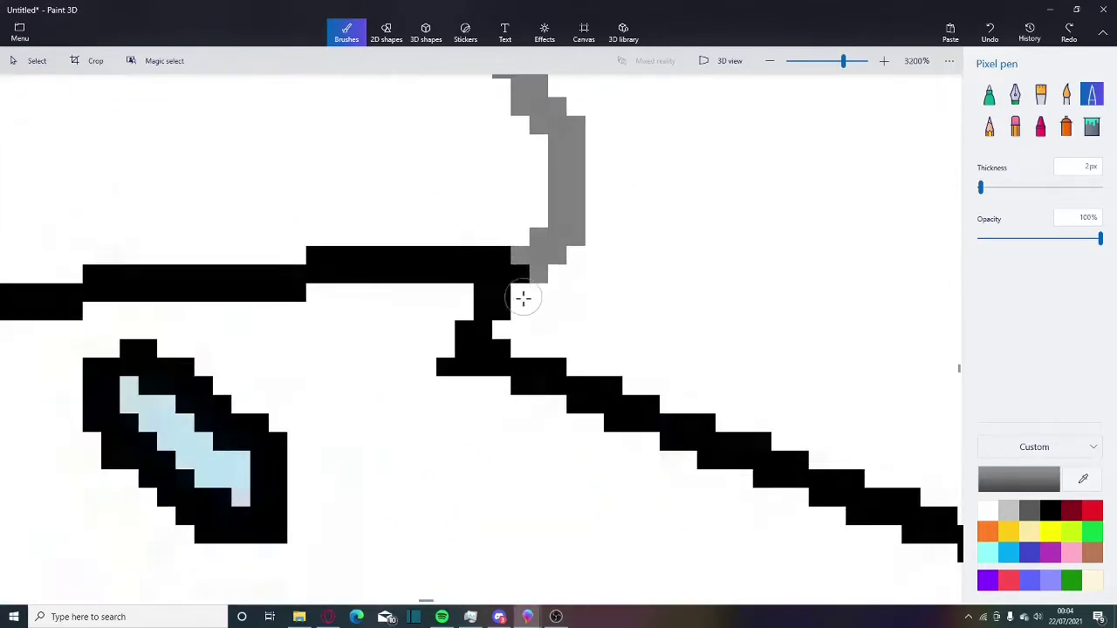
scroll(524, 299, down, 2)
scroll(689, 444, down, 2)
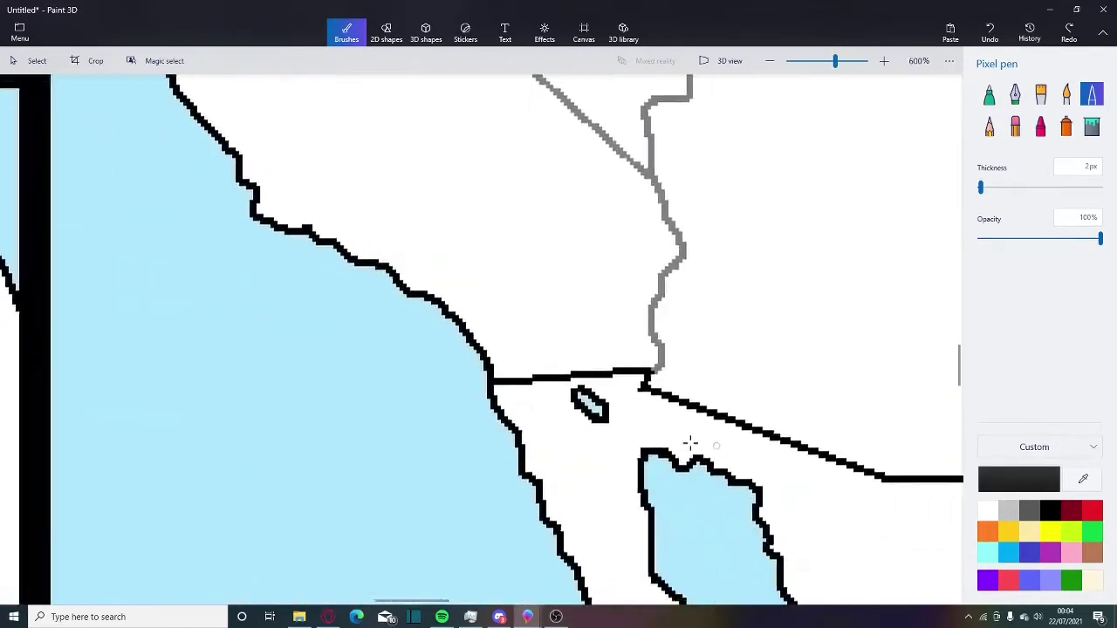
scroll(631, 330, up, 3)
click(631, 330)
scroll(631, 329, down, 1)
scroll(631, 330, down, 3)
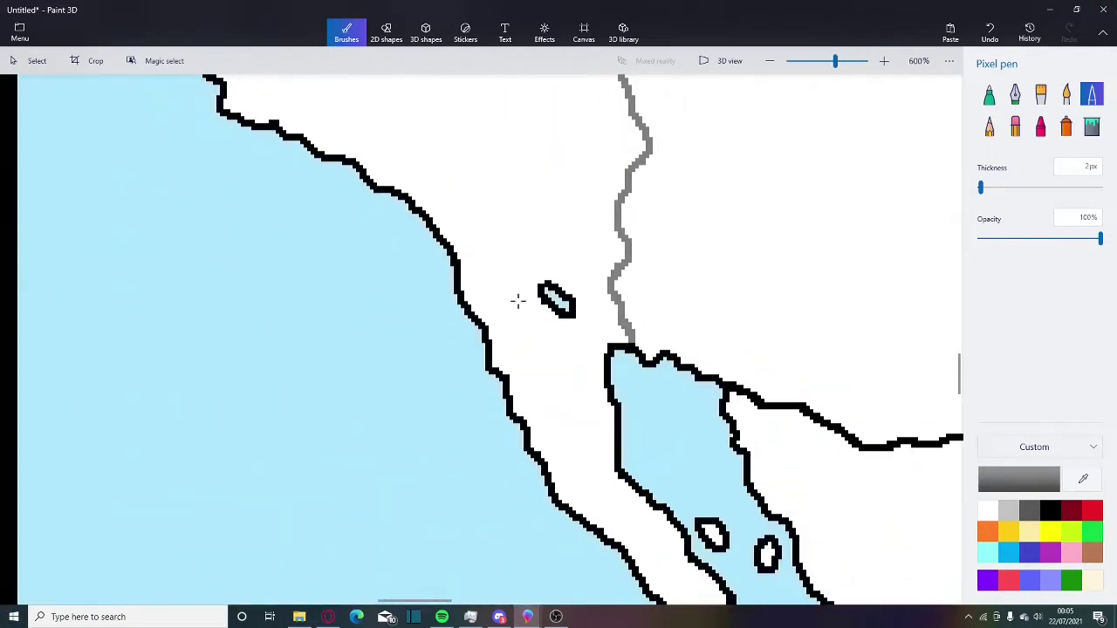
scroll(517, 300, down, 2)
scroll(631, 302, right, 10)
scroll(533, 367, up, 1)
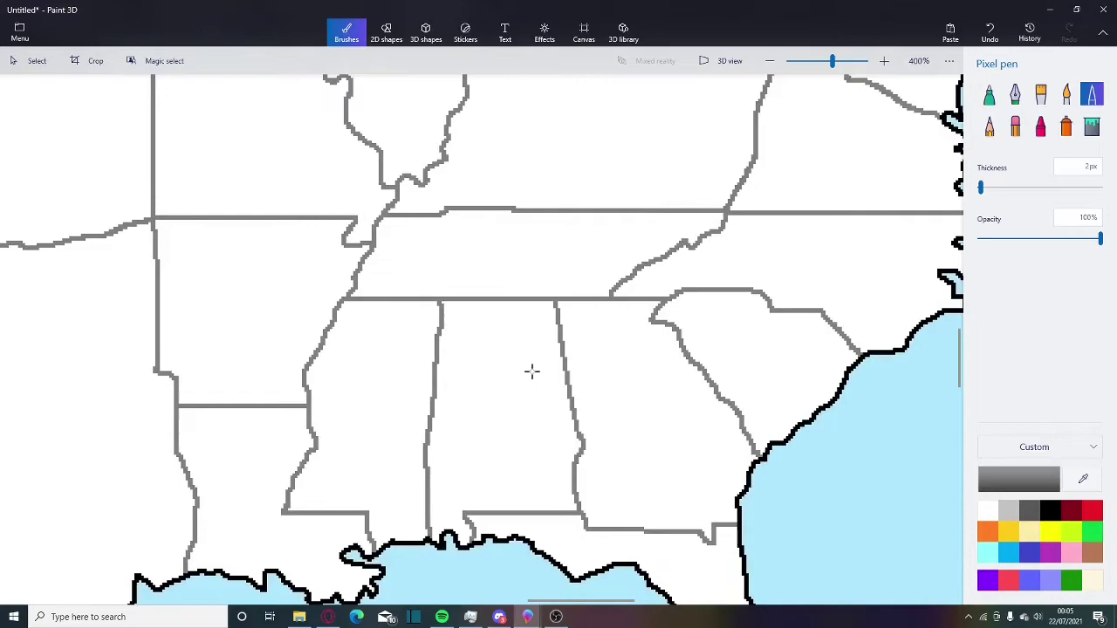
Step: Extend the grey border line down to the Gulf coastline
scroll(532, 372, down, 3)
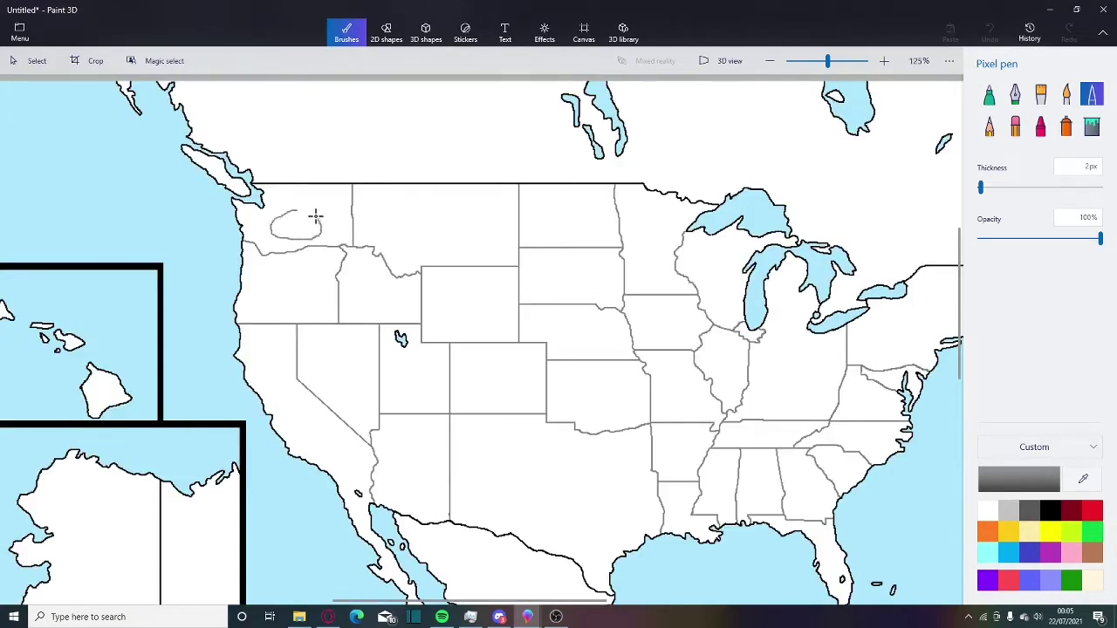
scroll(516, 441, up, 6)
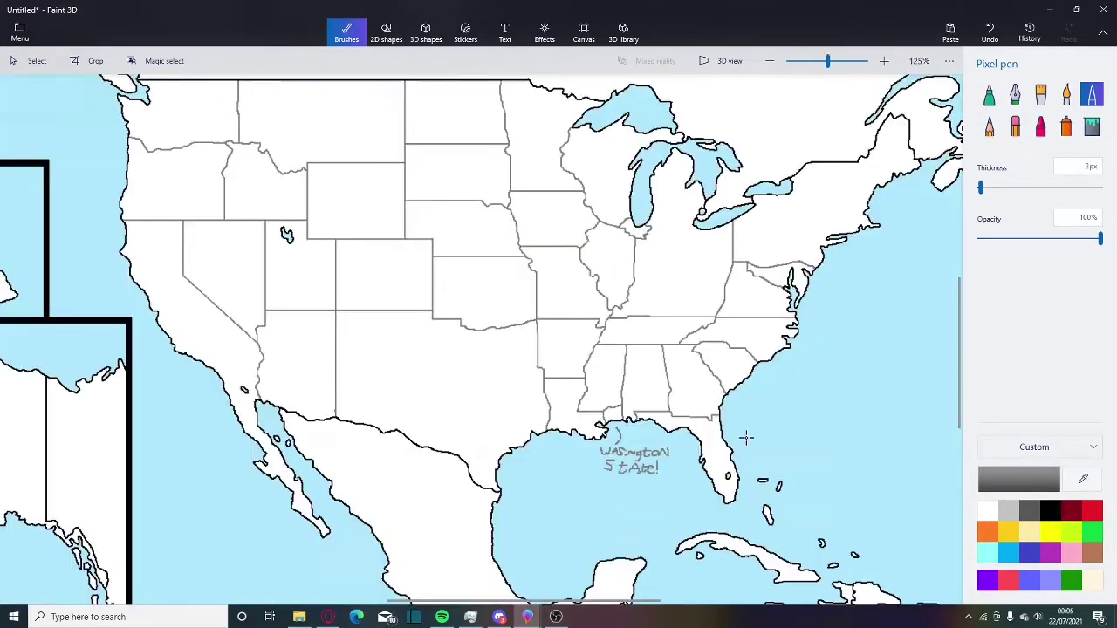
scroll(663, 410, up, 8)
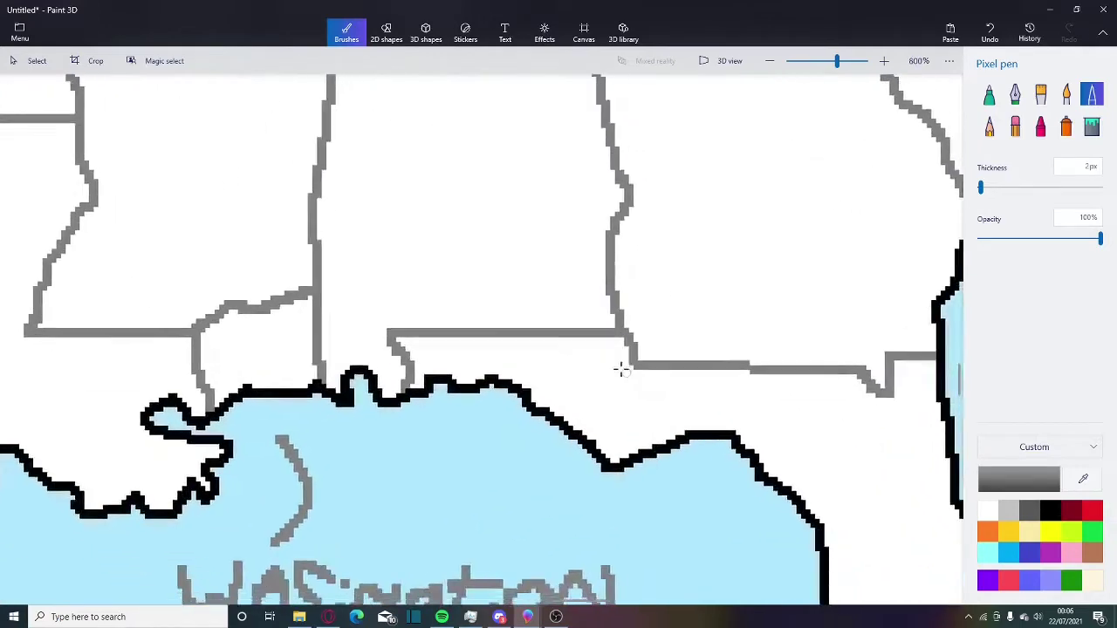
scroll(622, 370, up, 3)
drag(636, 369, 663, 441)
scroll(663, 441, up, 3)
drag(599, 319, 598, 471)
Step: Erase a gap in the Alabama–Florida panhandle border and fill the horizontal line white
scroll(598, 462, down, 4)
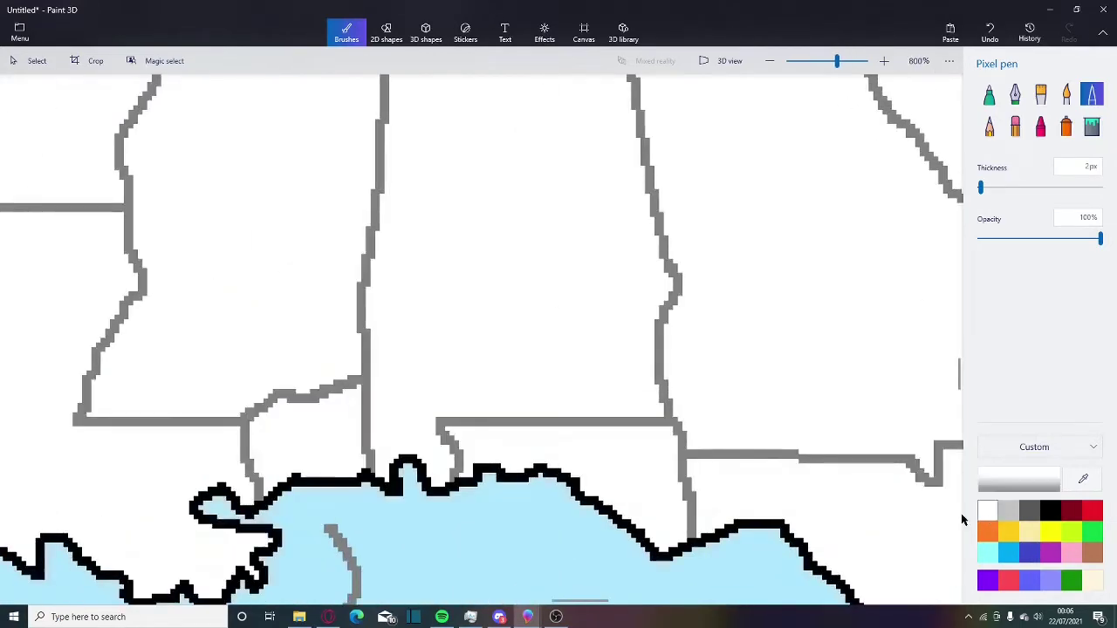
scroll(511, 451, up, 1)
scroll(425, 479, up, 1)
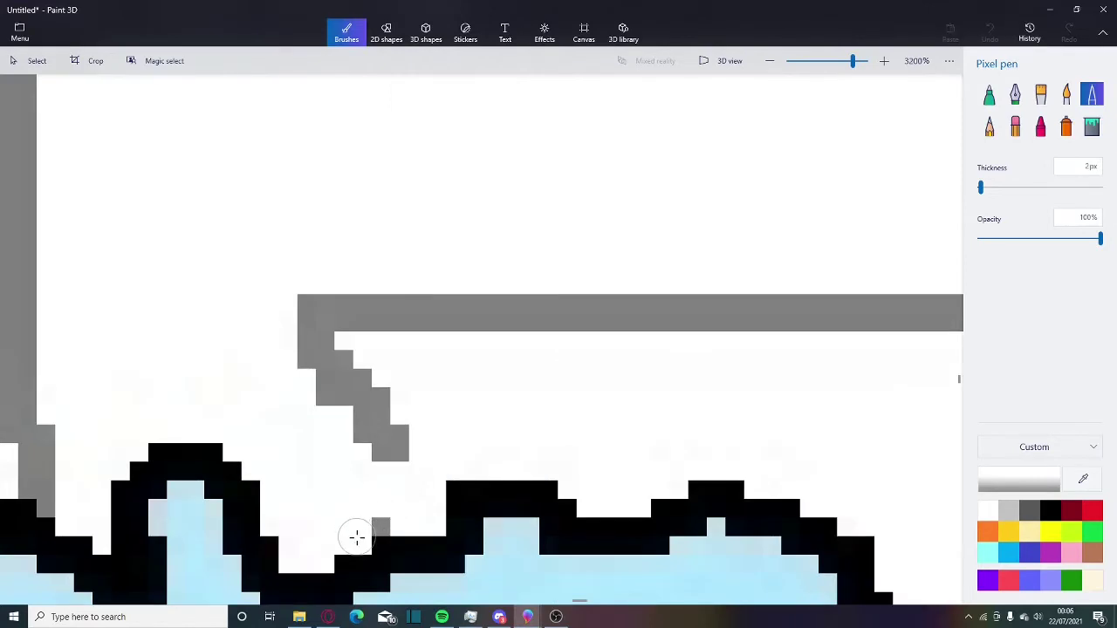
scroll(491, 431, down, 2)
scroll(640, 451, up, 2)
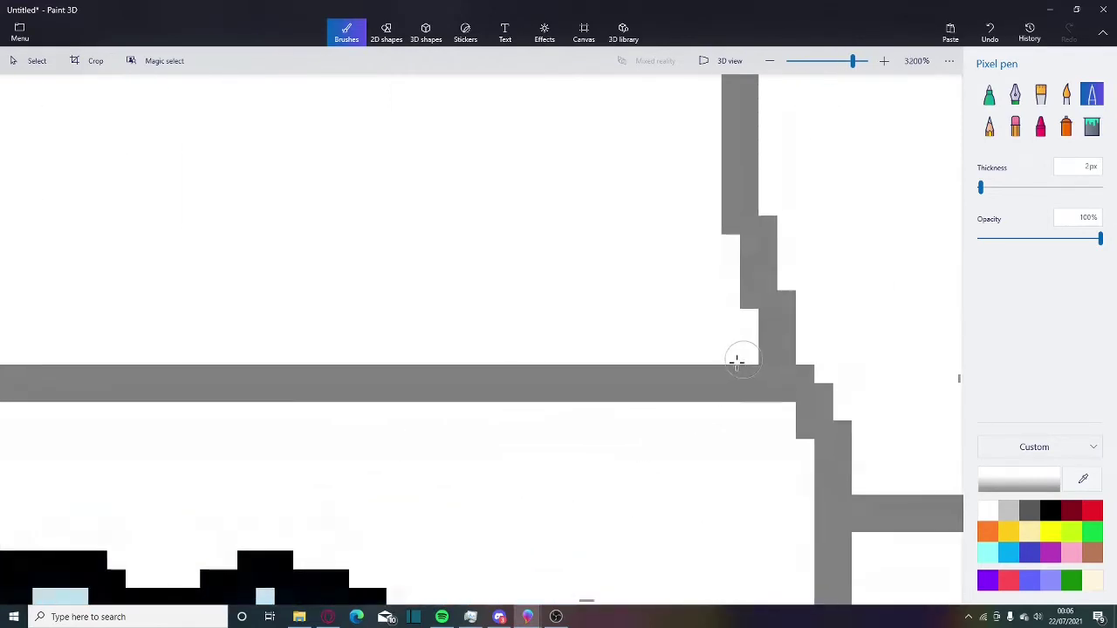
drag(735, 361, 766, 405)
click(1091, 127)
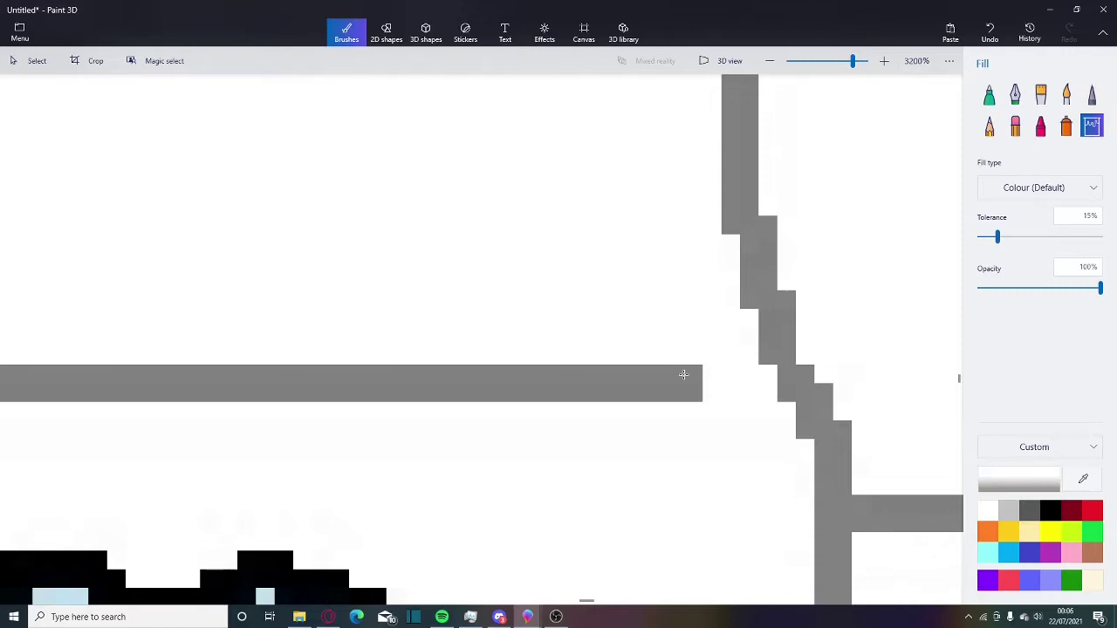
click(683, 374)
scroll(683, 375, down, 4)
scroll(805, 453, down, 1)
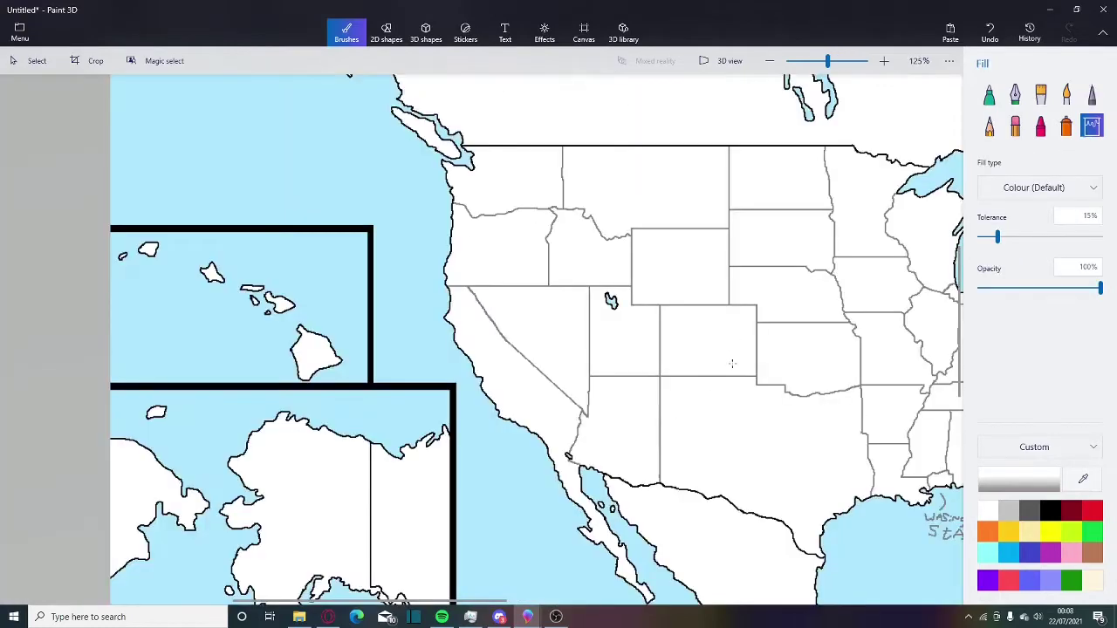
Step: Choose the Pixel pen in dark grey and zoom in on the Four Corners junction
scroll(625, 396, up, 2)
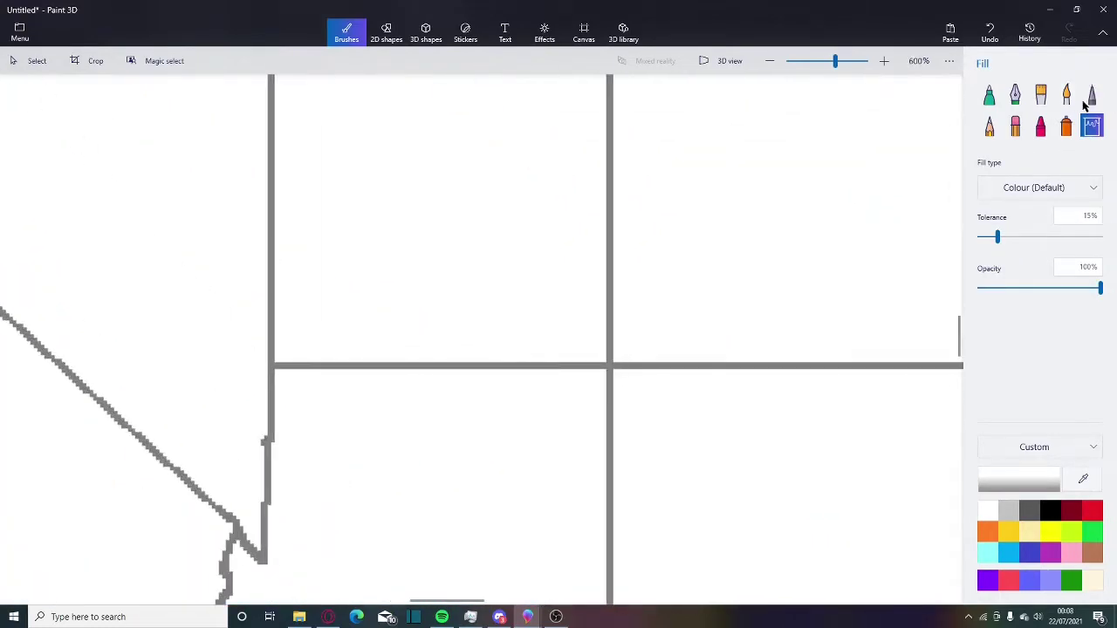
click(1090, 96)
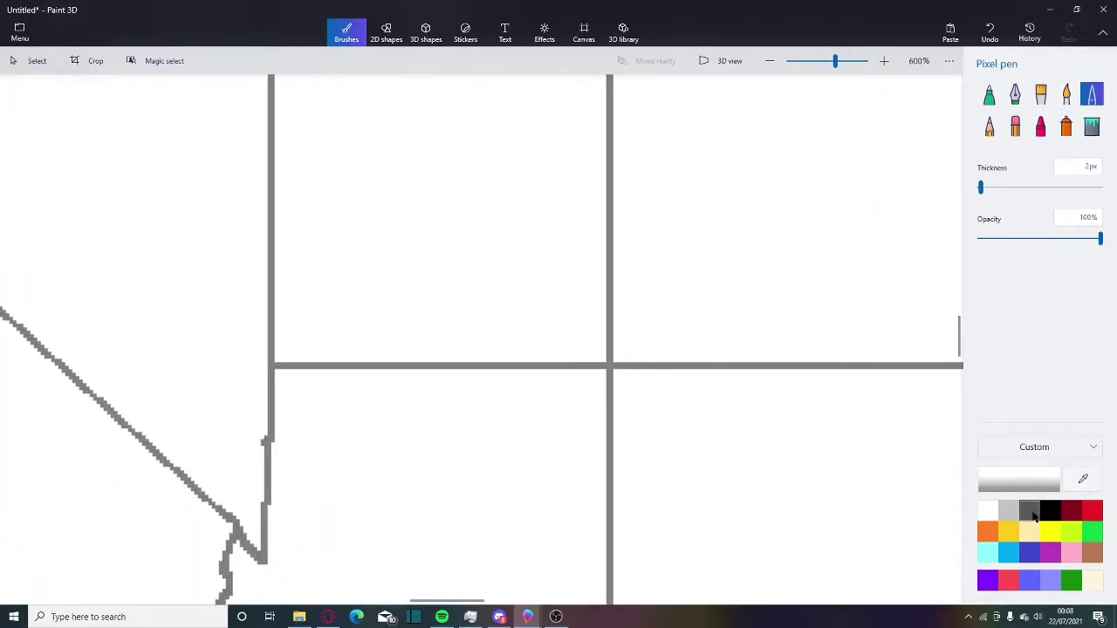
click(1031, 513)
scroll(738, 135, down, 3)
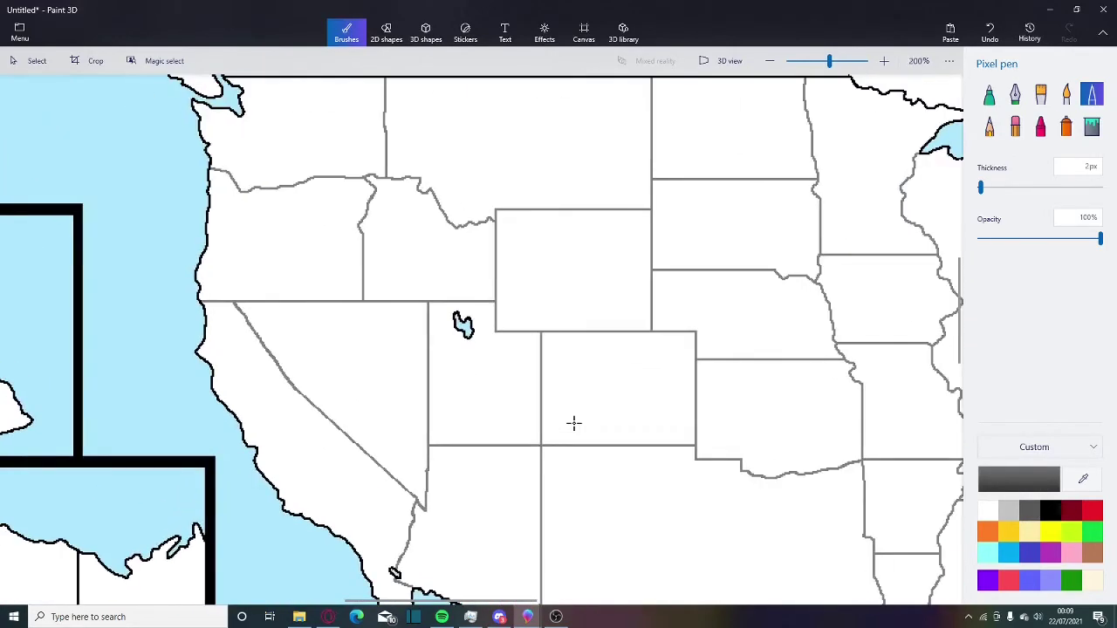
scroll(427, 415, up, 3)
scroll(427, 415, up, 3)
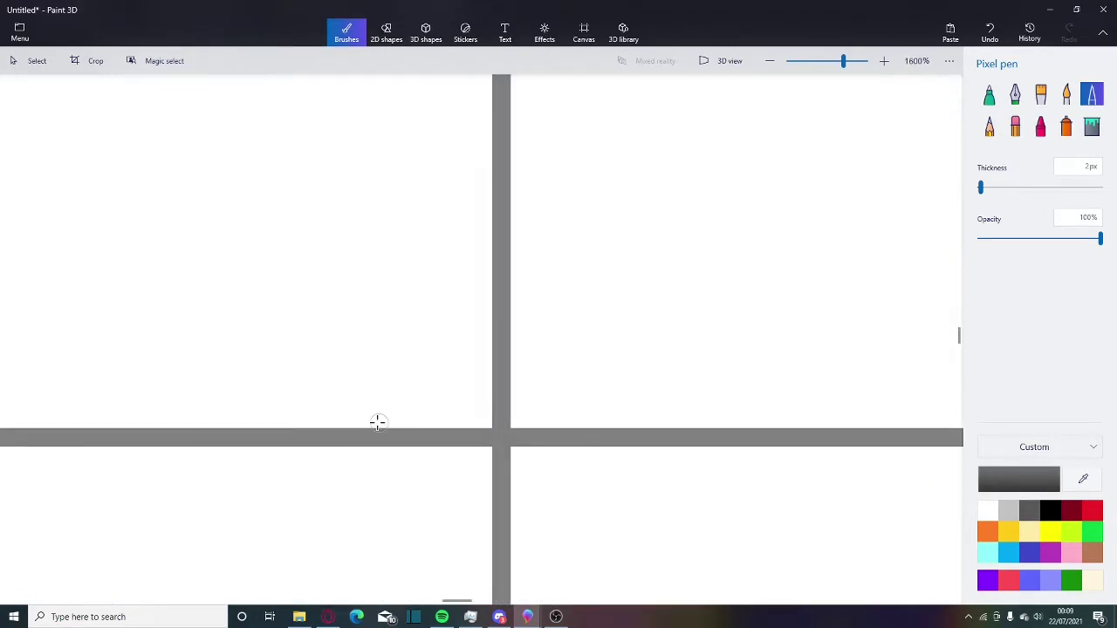
scroll(377, 422, up, 2)
scroll(417, 451, down, 3)
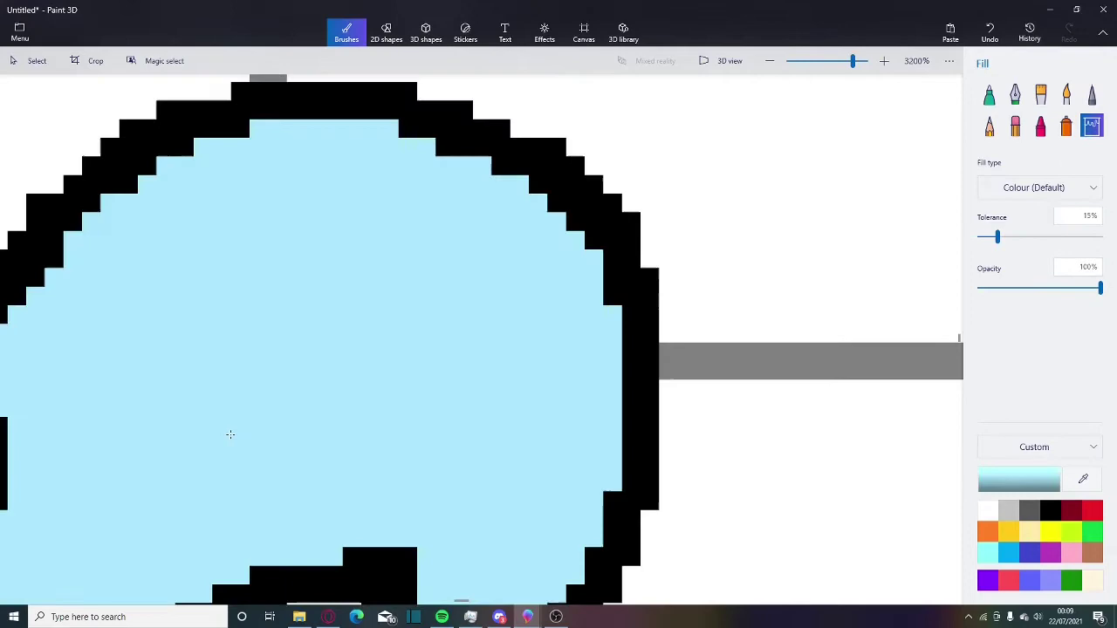
scroll(229, 433, down, 3)
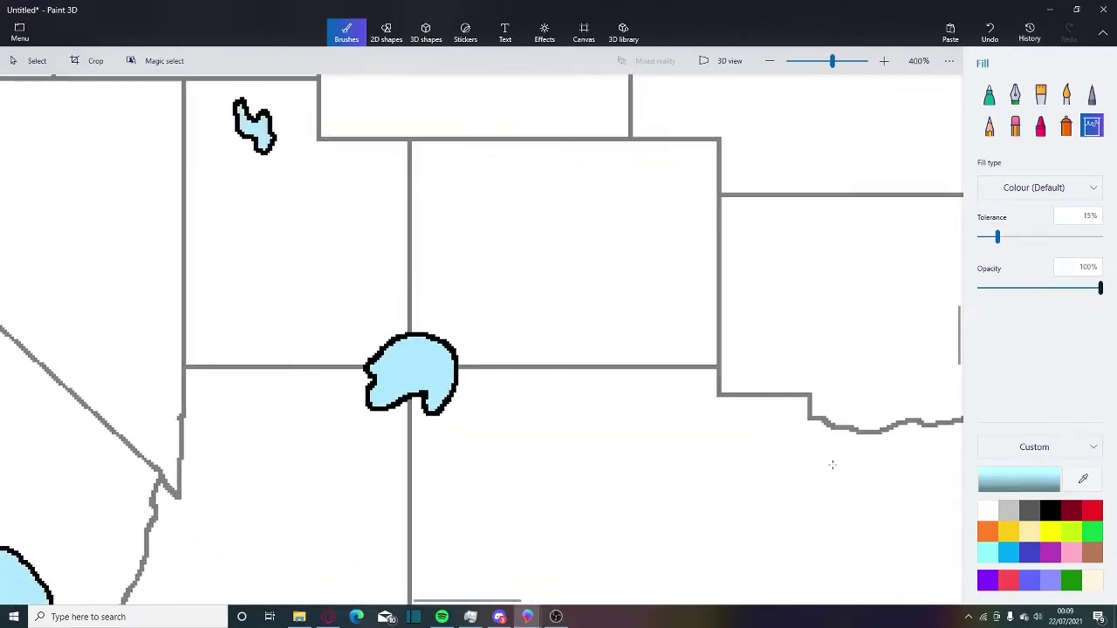
scroll(417, 448, down, 3)
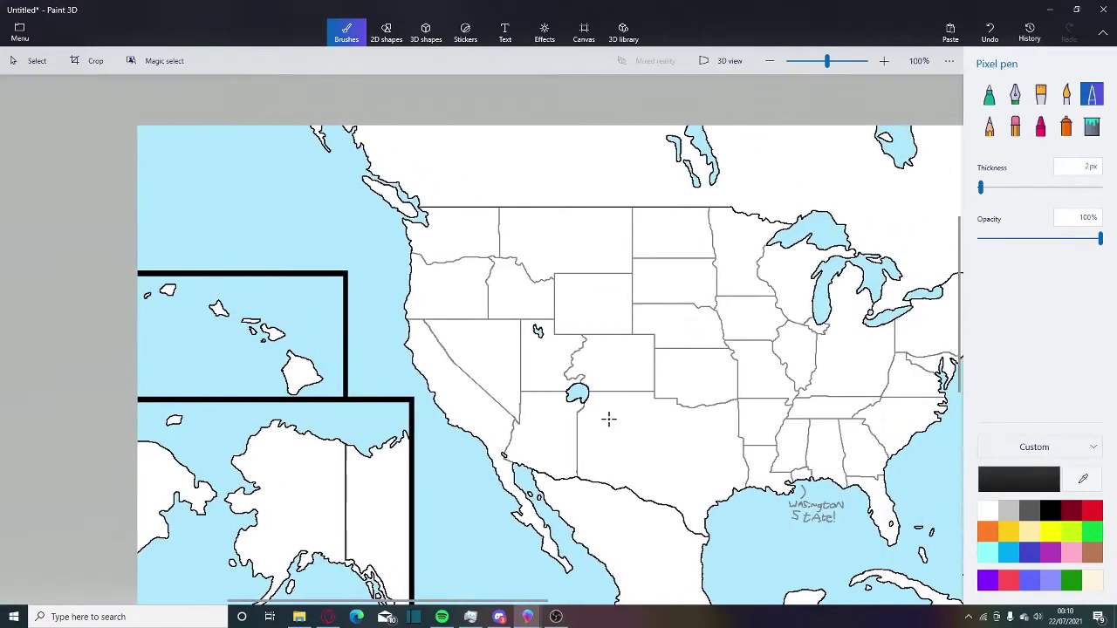
Step: Pan and zoom along the Gulf coast around the Louisiana–Mississippi borders
scroll(654, 250, up, 2)
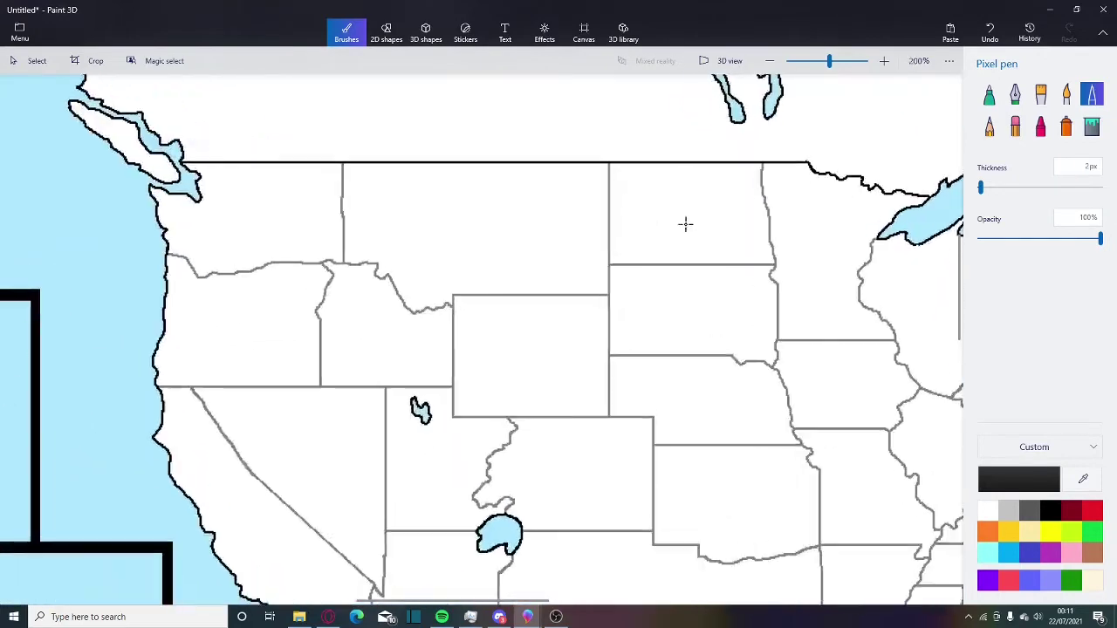
scroll(715, 305, right, 3)
scroll(716, 305, up, 1)
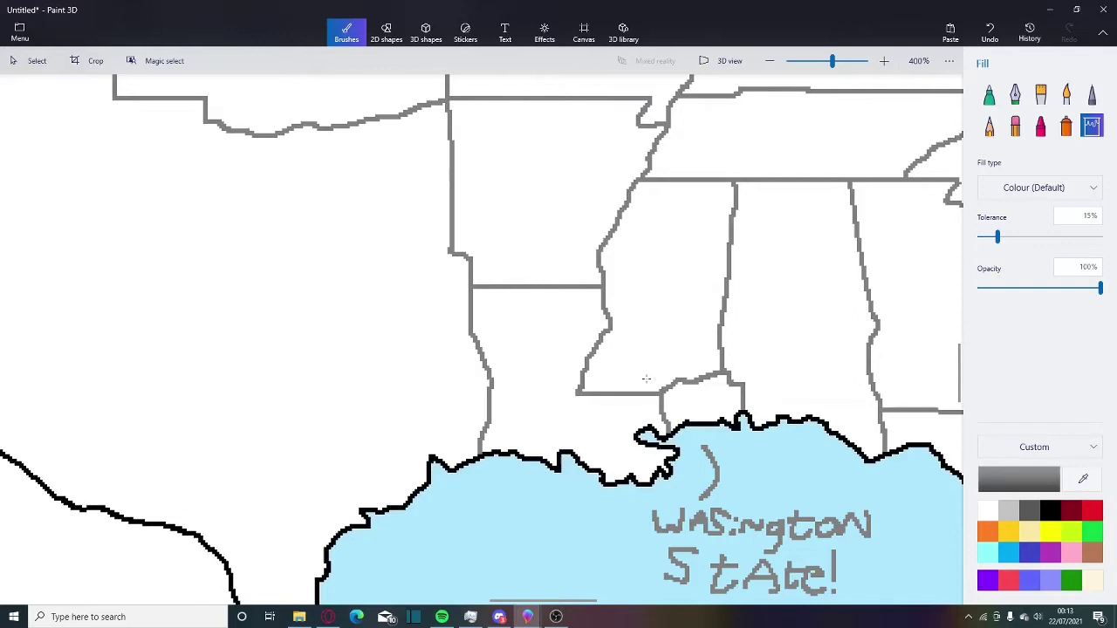
scroll(605, 452, up, 1)
scroll(605, 451, left, 1)
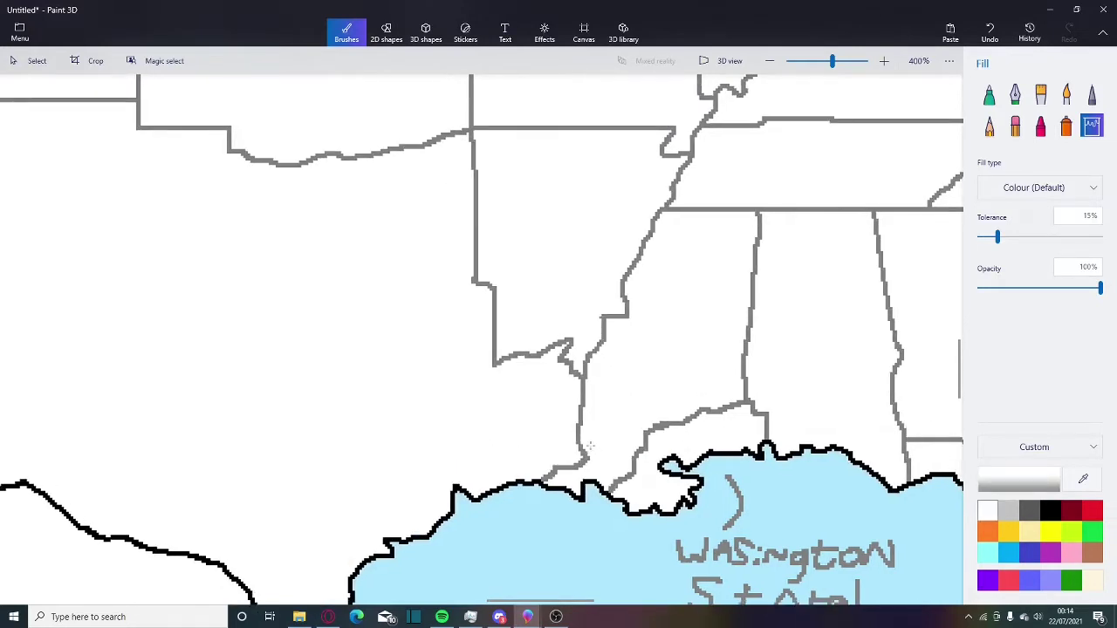
scroll(643, 433, down, 1)
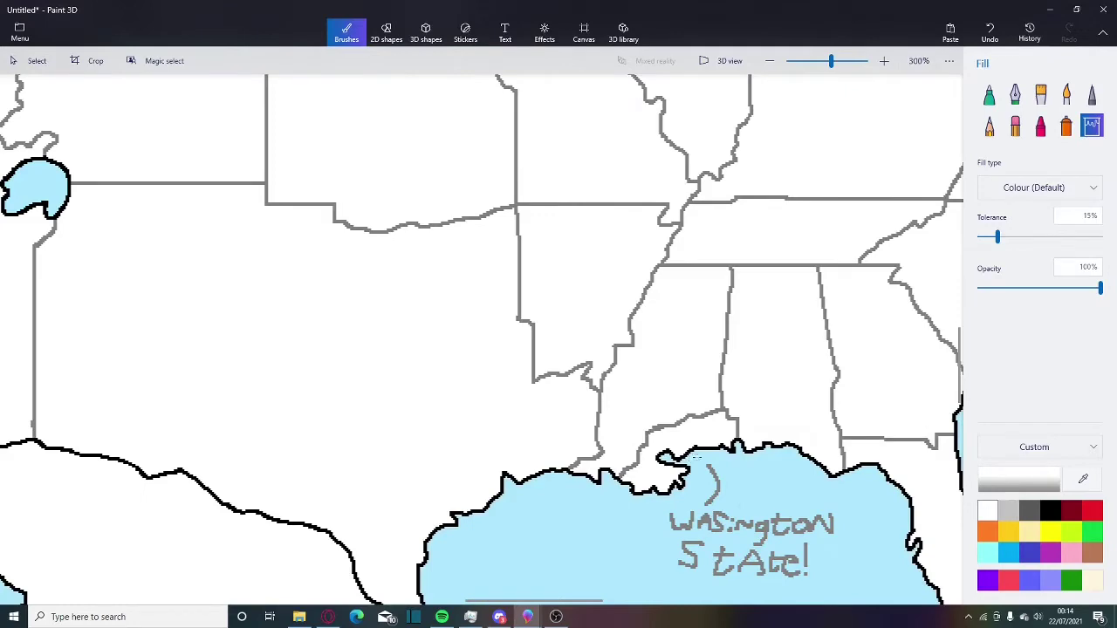
Step: Zoom into the Alaska inset and paint over the panhandle border line in white with the Pixel pen
scroll(499, 328, up, 2)
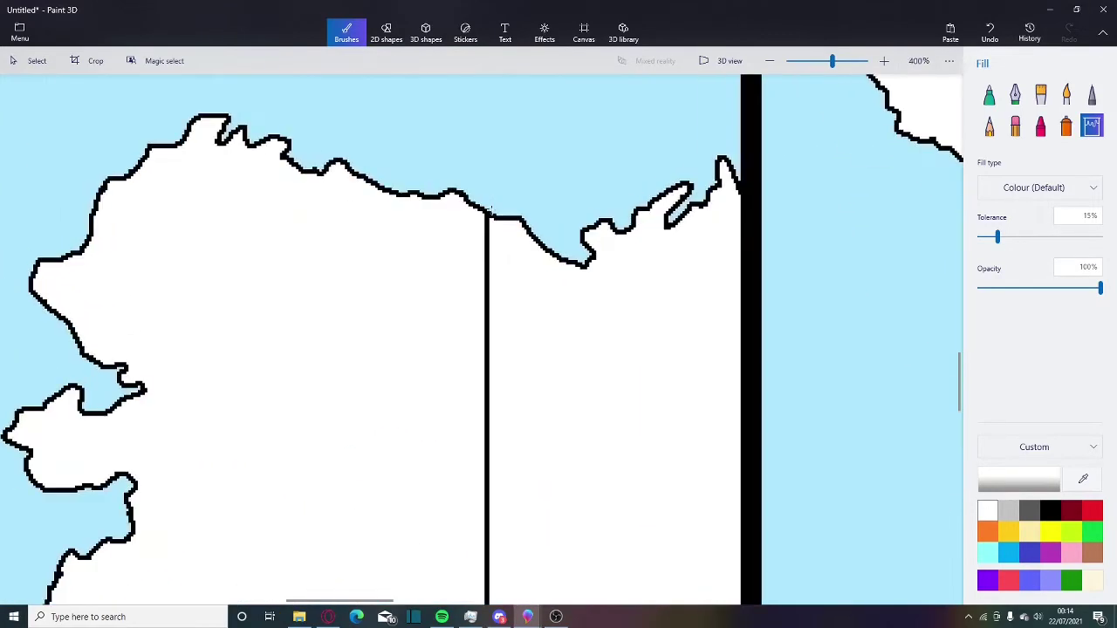
click(1092, 94)
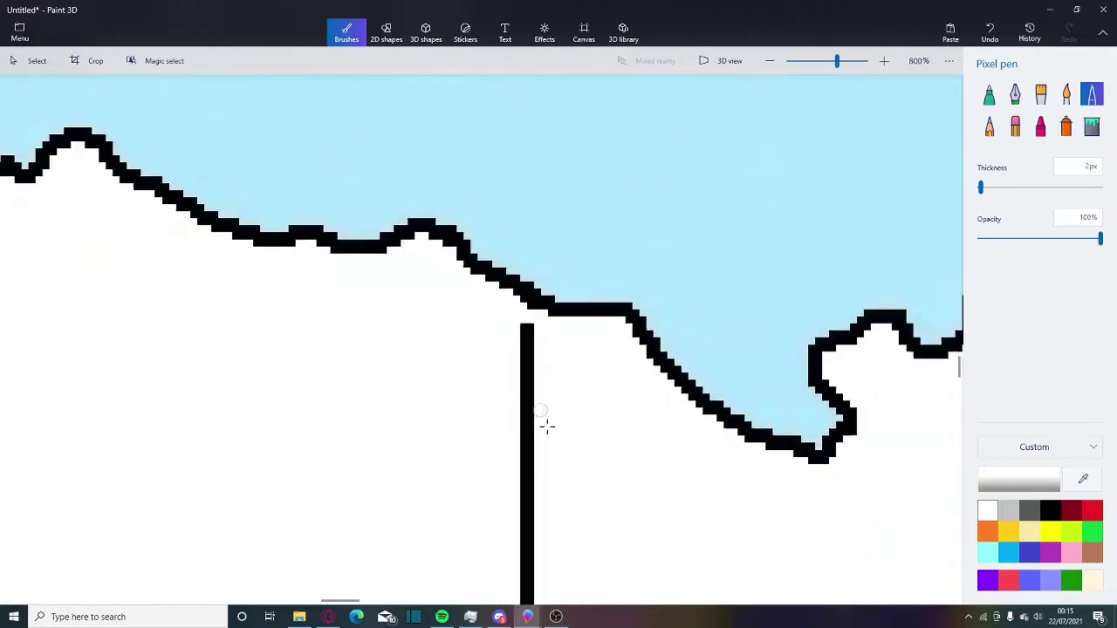
scroll(564, 289, down, 2)
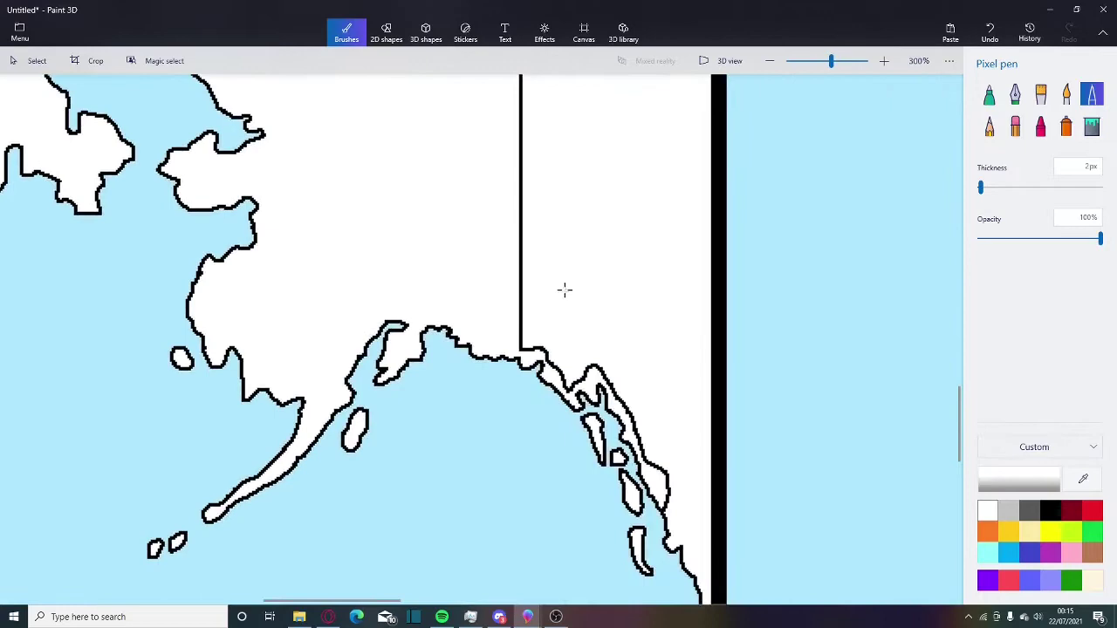
scroll(672, 524, up, 5)
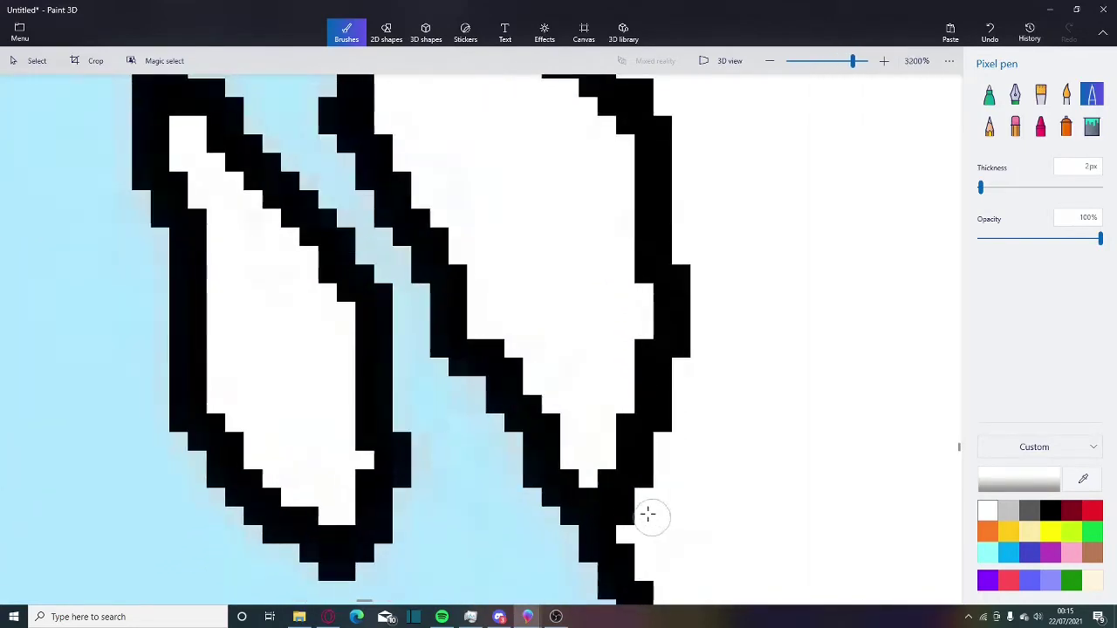
drag(647, 514, 621, 471)
Step: Flood-fill the leftover Alaska–Canada border outline white
click(1092, 126)
click(666, 237)
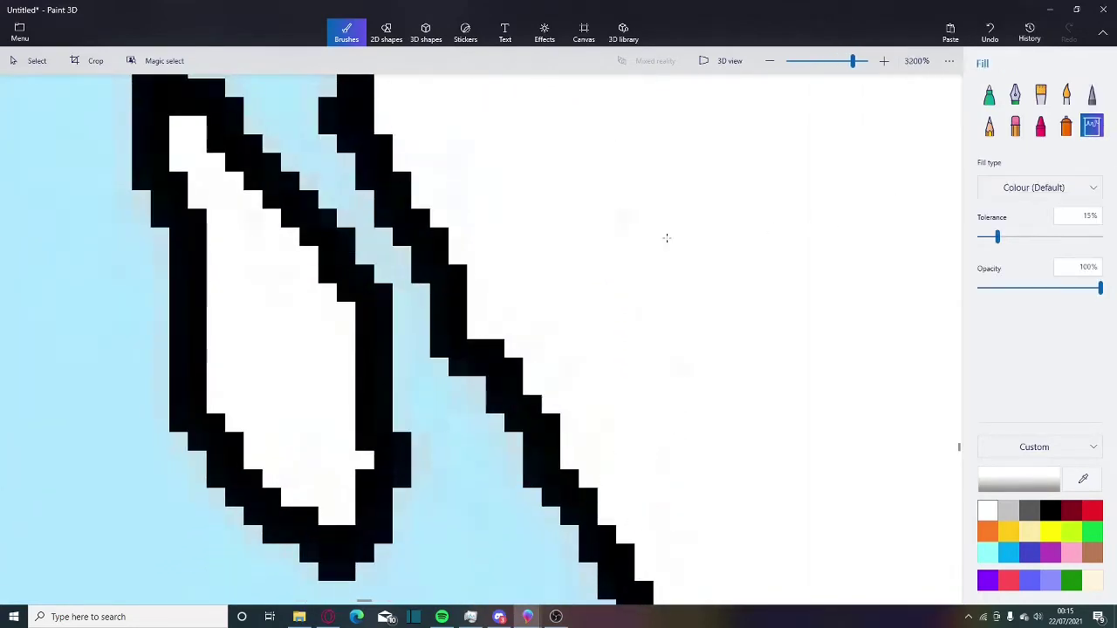
scroll(666, 236, down, 5)
scroll(665, 237, down, 5)
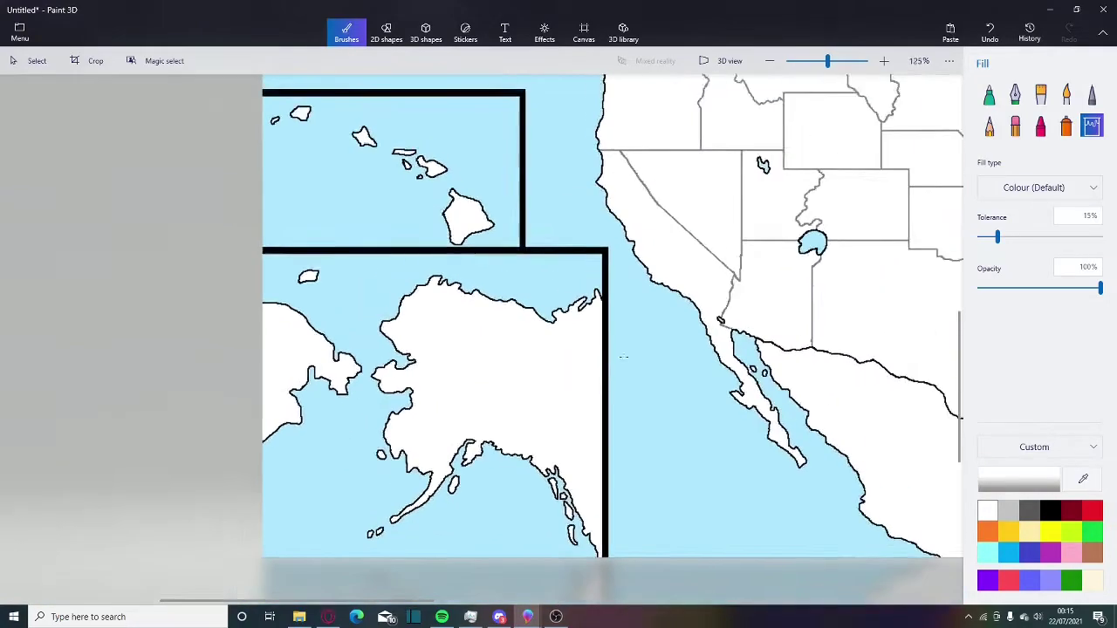
scroll(638, 389, down, 2)
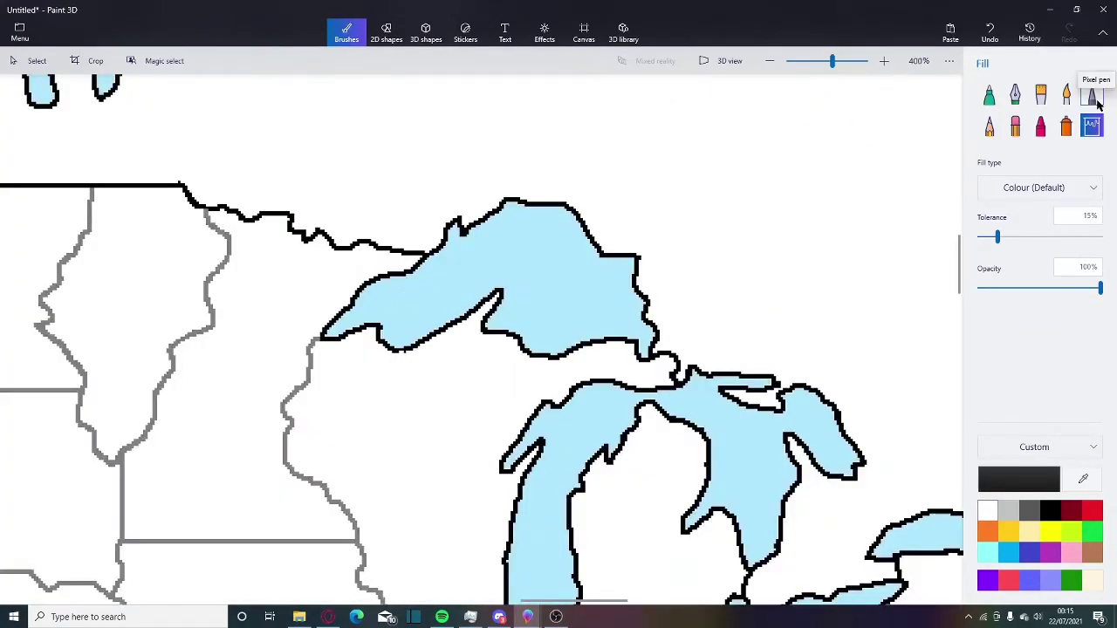
Step: Sketch a trial loop inside Colorado with the thin Pixel pen, then undo it
click(1096, 102)
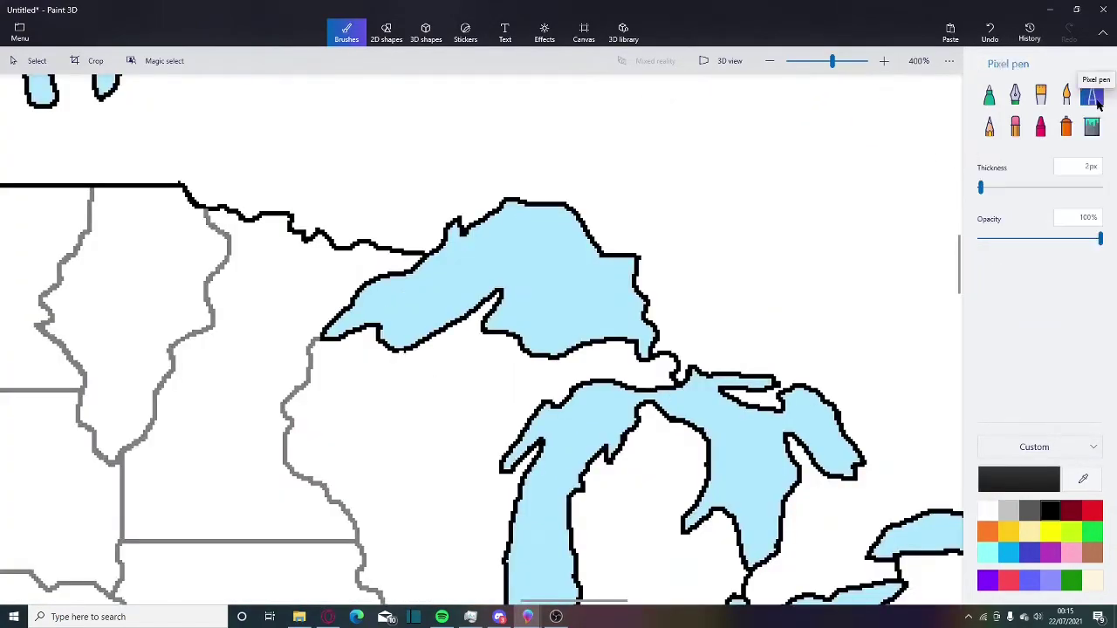
scroll(737, 436, down, 1)
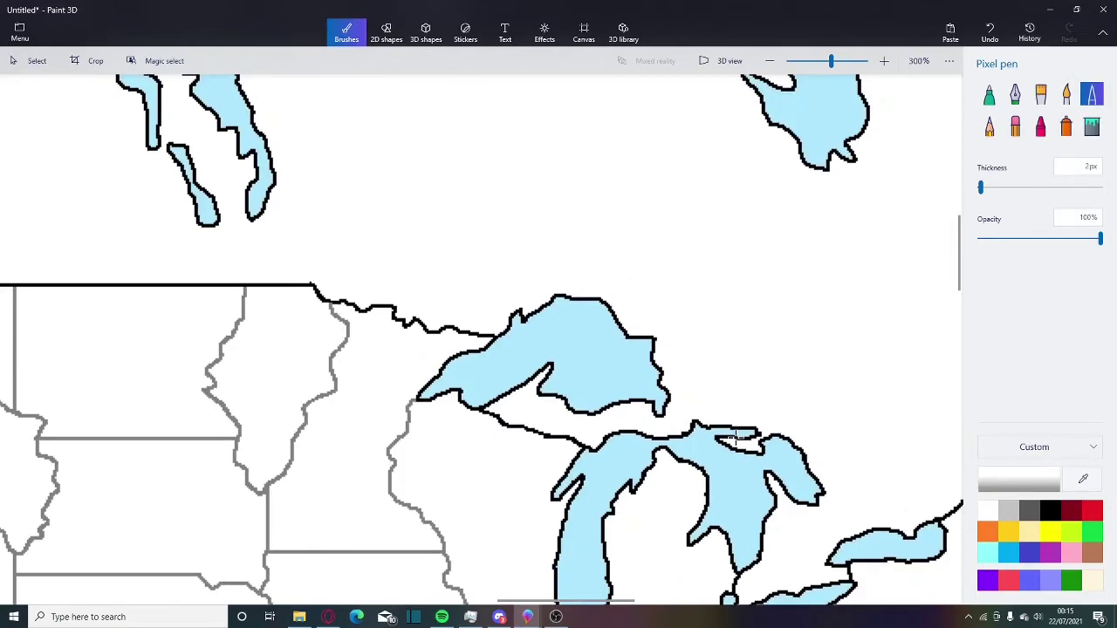
scroll(446, 326, up, 5)
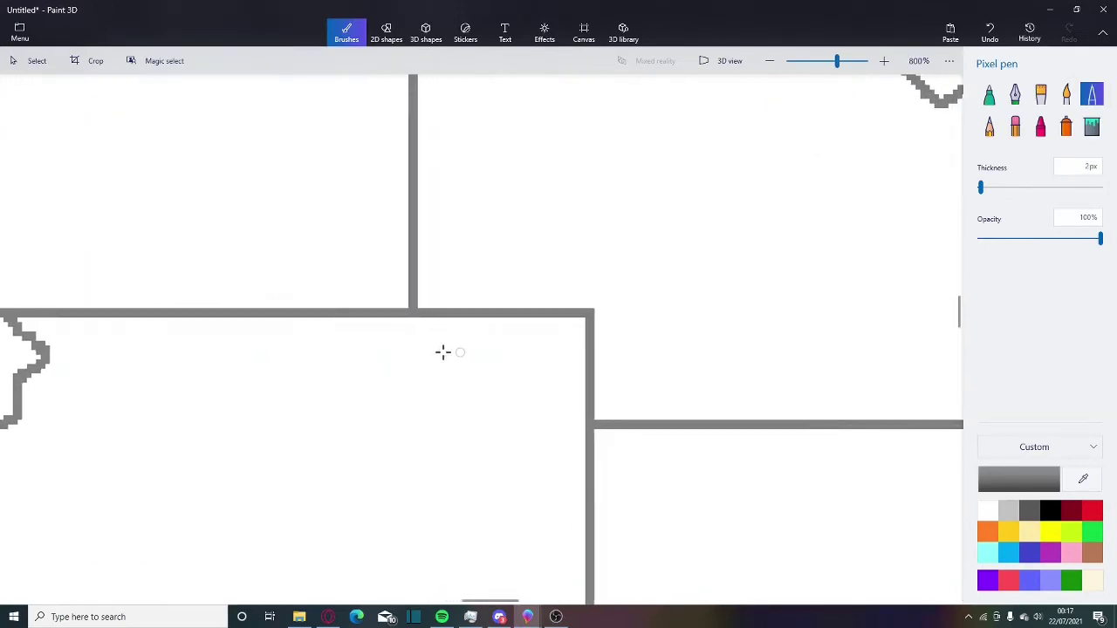
scroll(443, 352, down, 4)
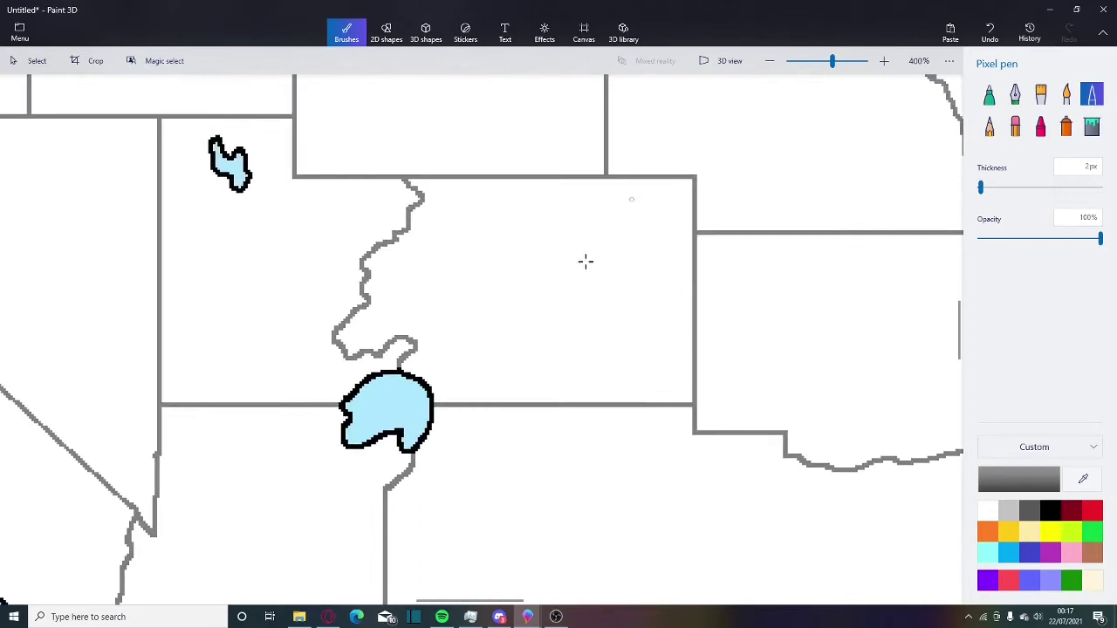
mouse_move(531, 253)
mouse_down()
mouse_move(626, 262)
mouse_move(623, 306)
mouse_move(551, 316)
mouse_up()
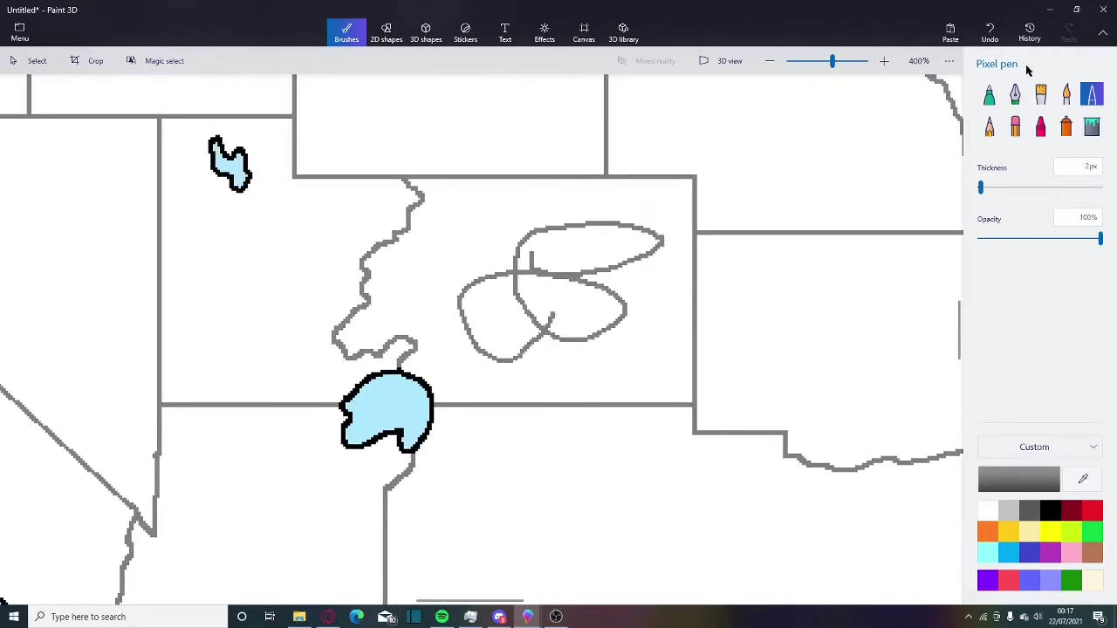
click(989, 32)
Step: Draw a diagonal border across Colorado's northeastern corner and paint over the old border ends in white
scroll(677, 179, up, 4)
drag(316, 250, 647, 456)
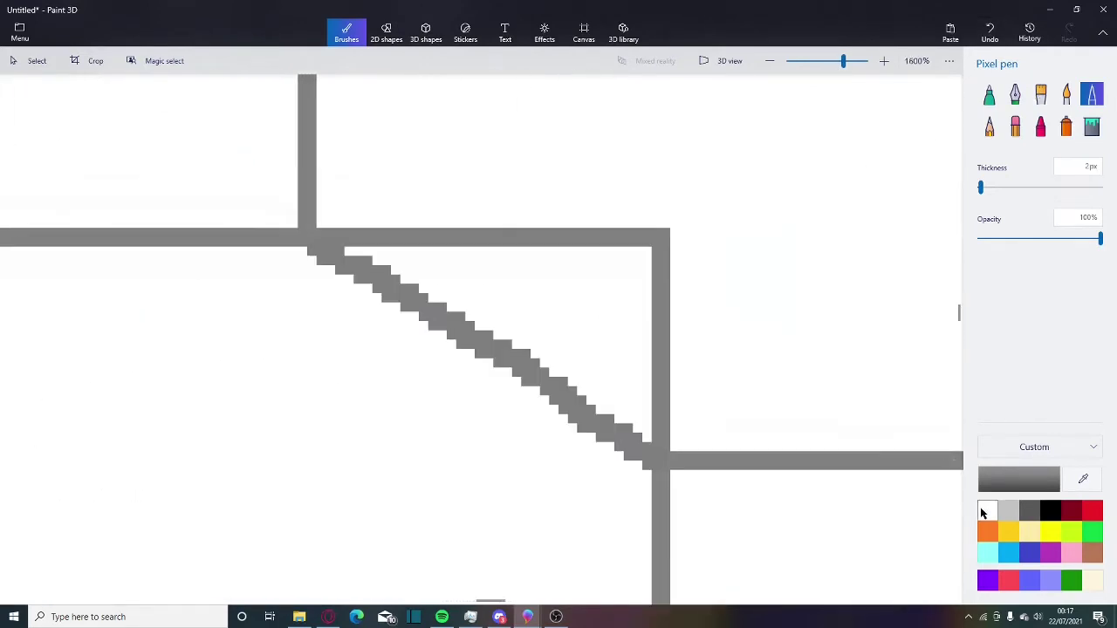
drag(324, 225, 358, 238)
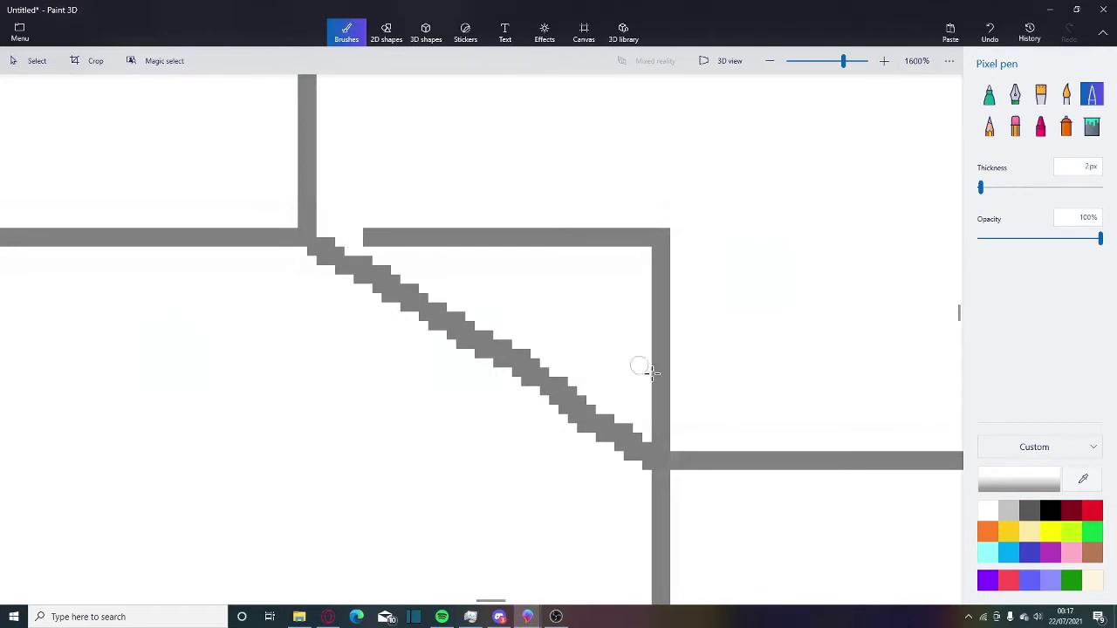
drag(661, 427, 661, 447)
Step: Flood-fill the remaining old Colorado border lines white
click(1091, 127)
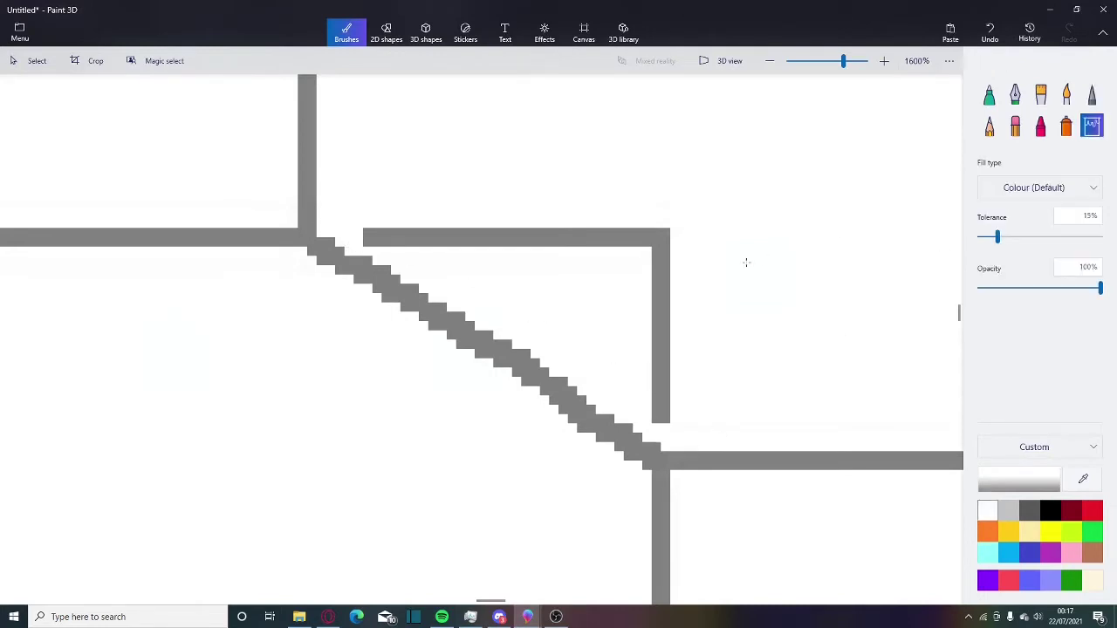
click(659, 256)
scroll(659, 256, down, 4)
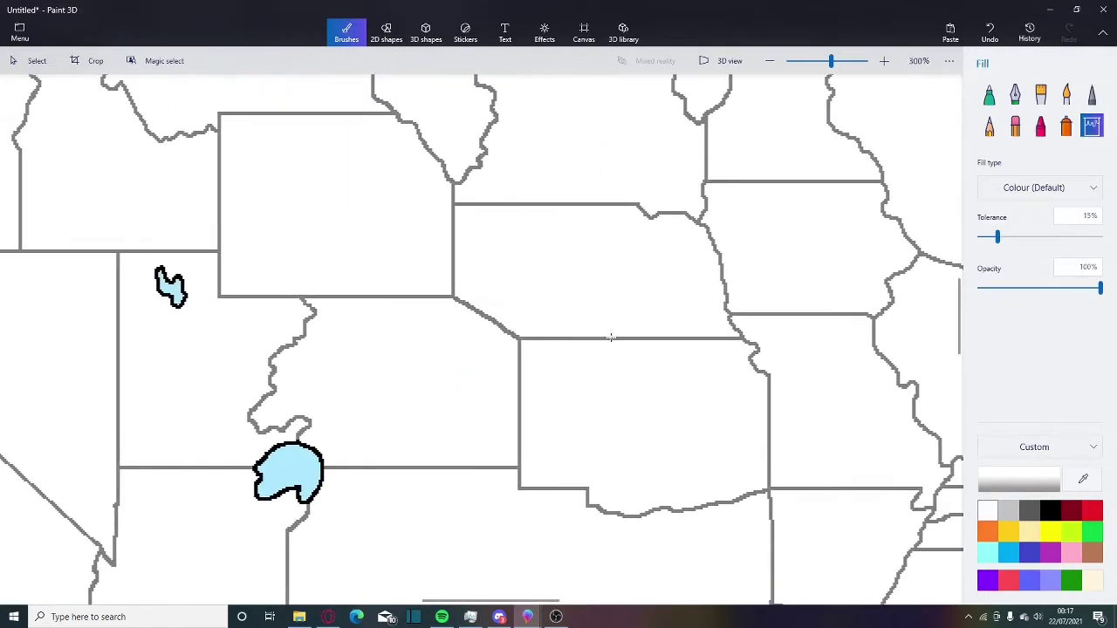
scroll(611, 337, down, 5)
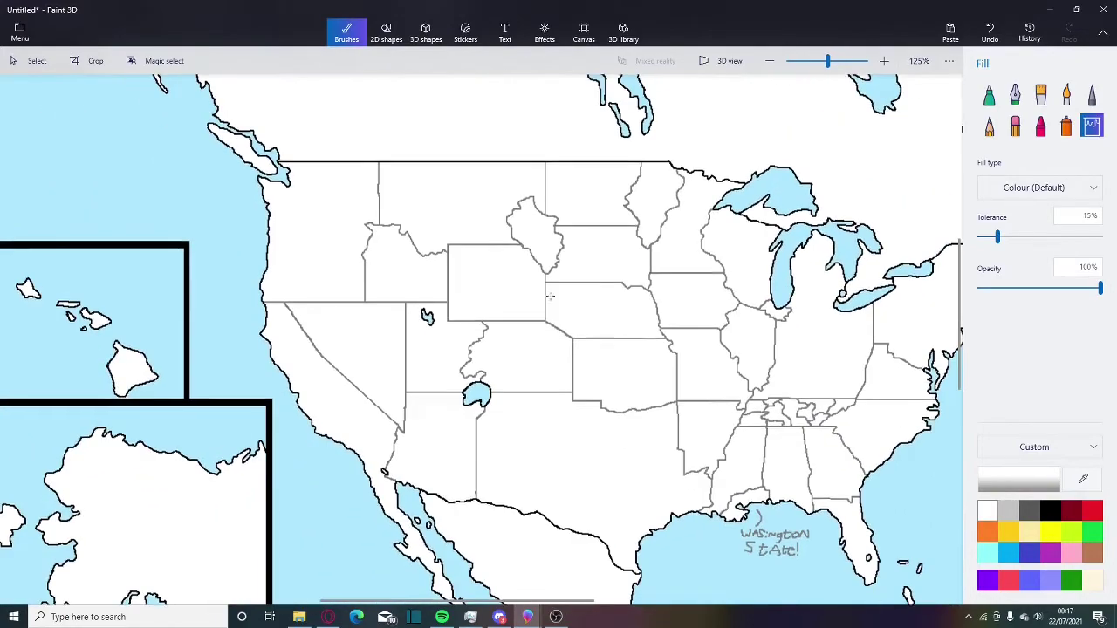
scroll(721, 369, up, 3)
scroll(650, 323, down, 3)
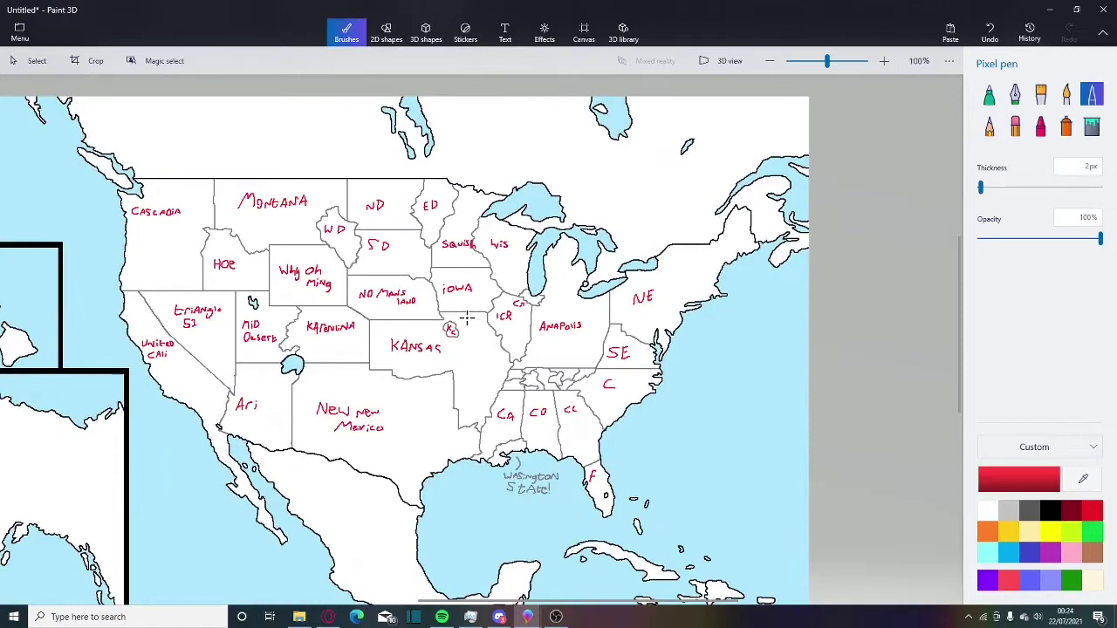
scroll(213, 274, up, 5)
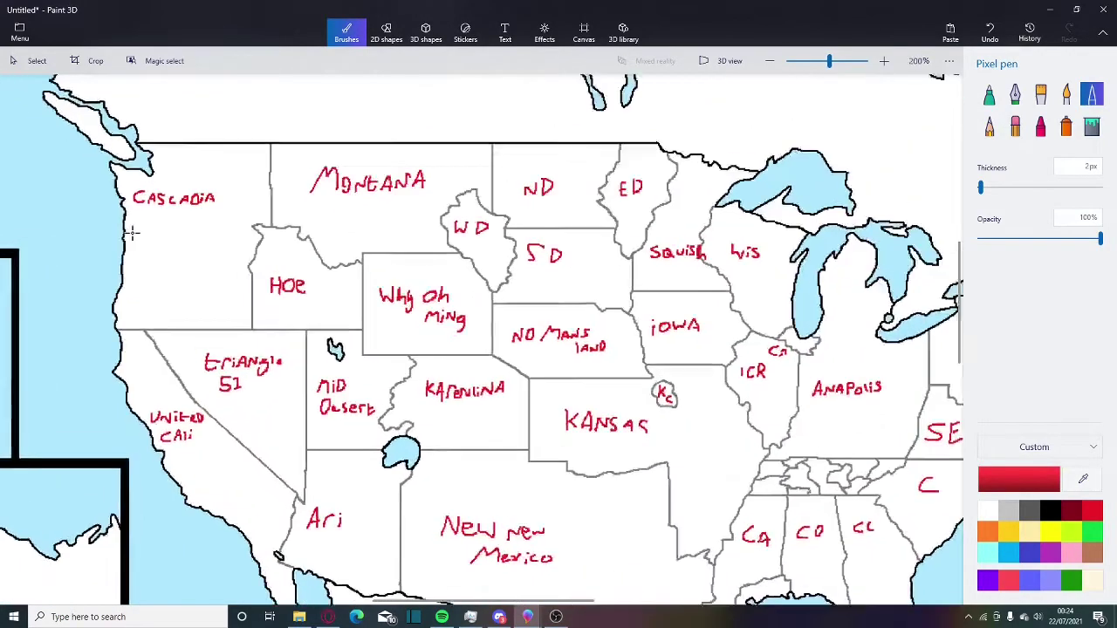
drag(213, 274, 484, 319)
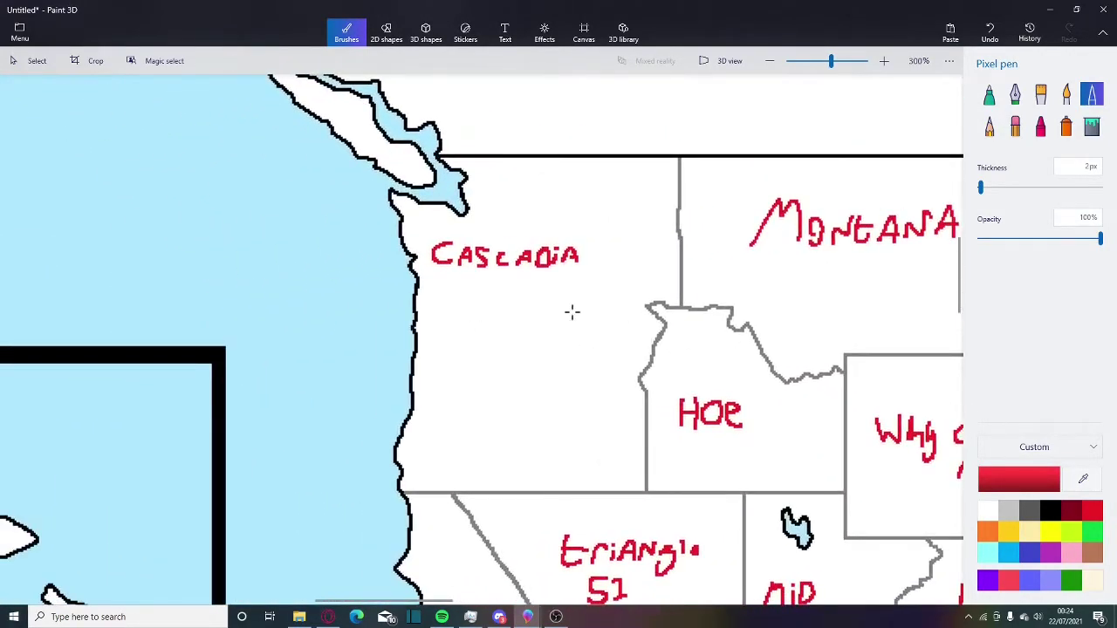
scroll(714, 355, right, 5)
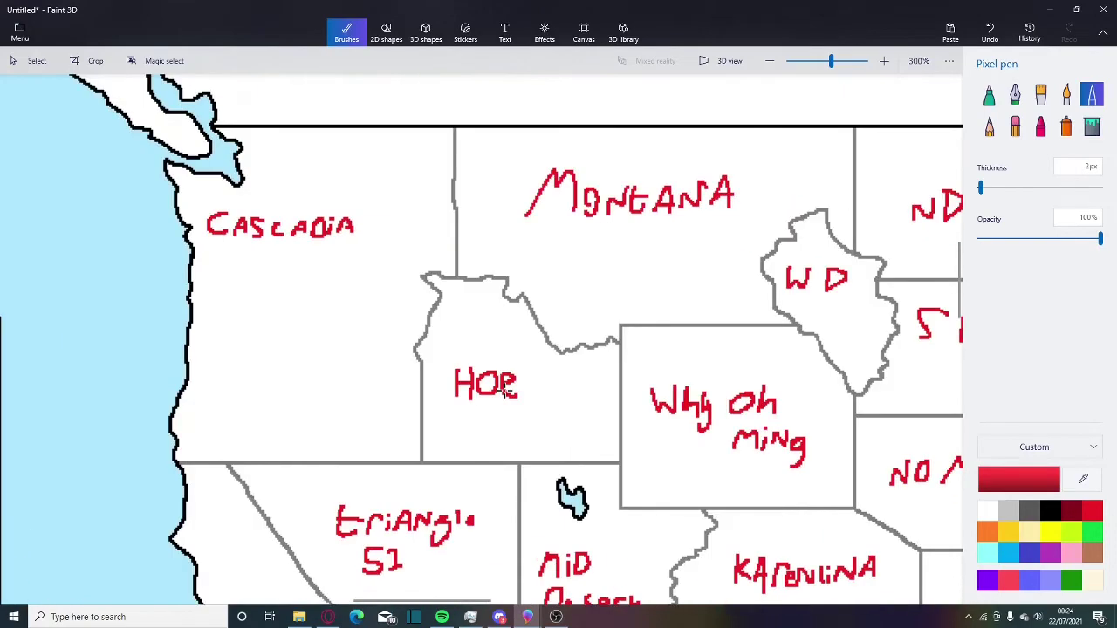
scroll(389, 437, up, 2)
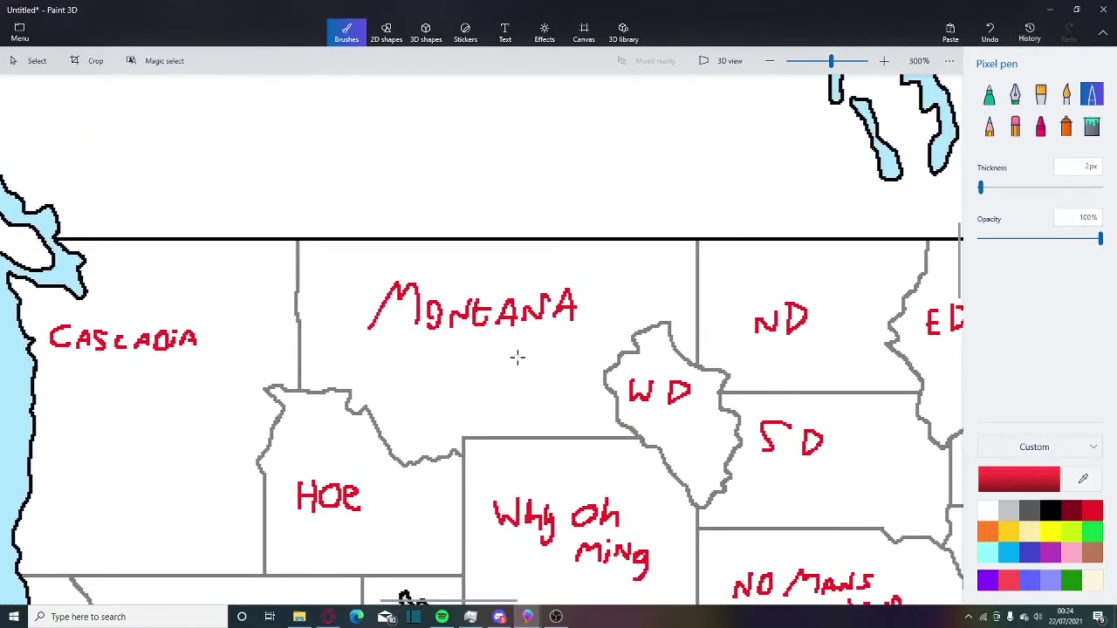
mouse_move(516, 356)
mouse_down()
mouse_move(217, 326)
mouse_move(174, 306)
mouse_up()
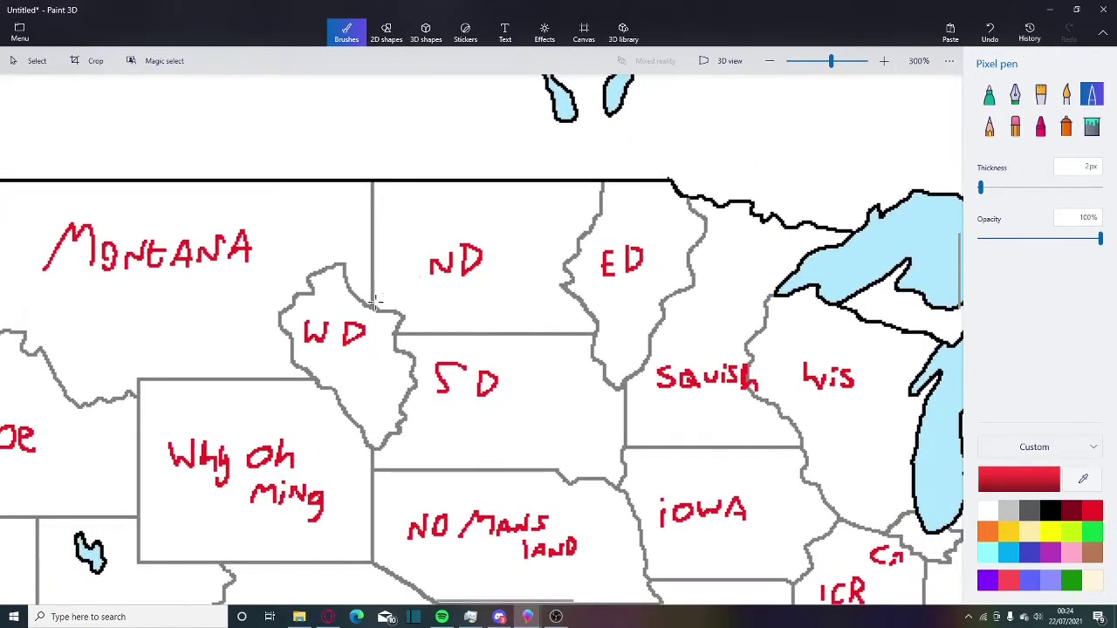
scroll(552, 327, right, 1)
scroll(551, 327, right, 10)
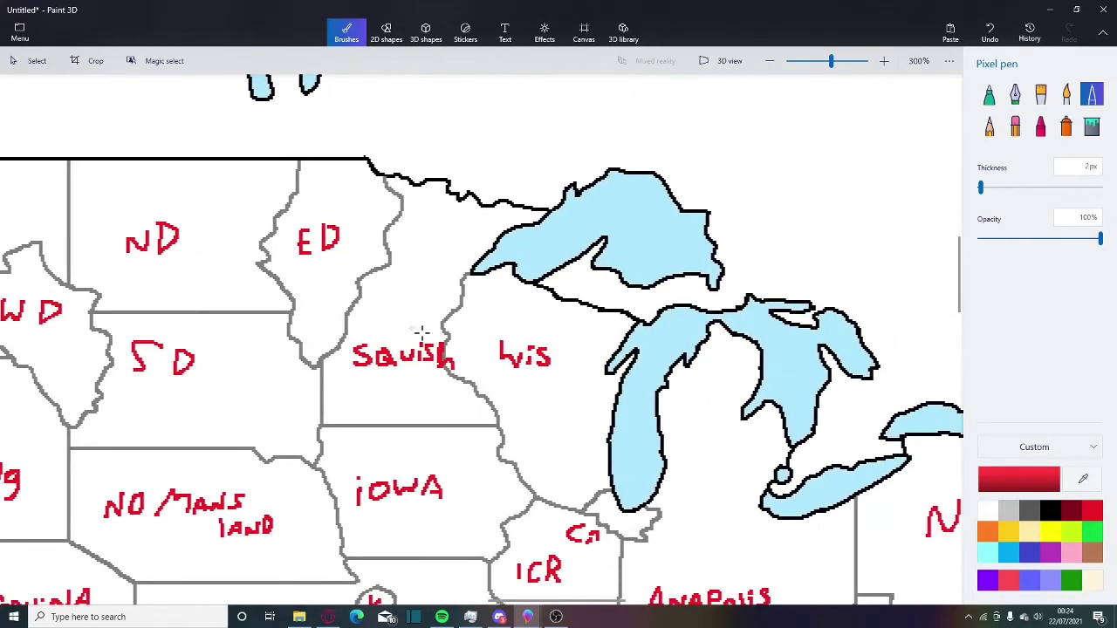
scroll(493, 375, right, 4)
scroll(492, 375, down, 1)
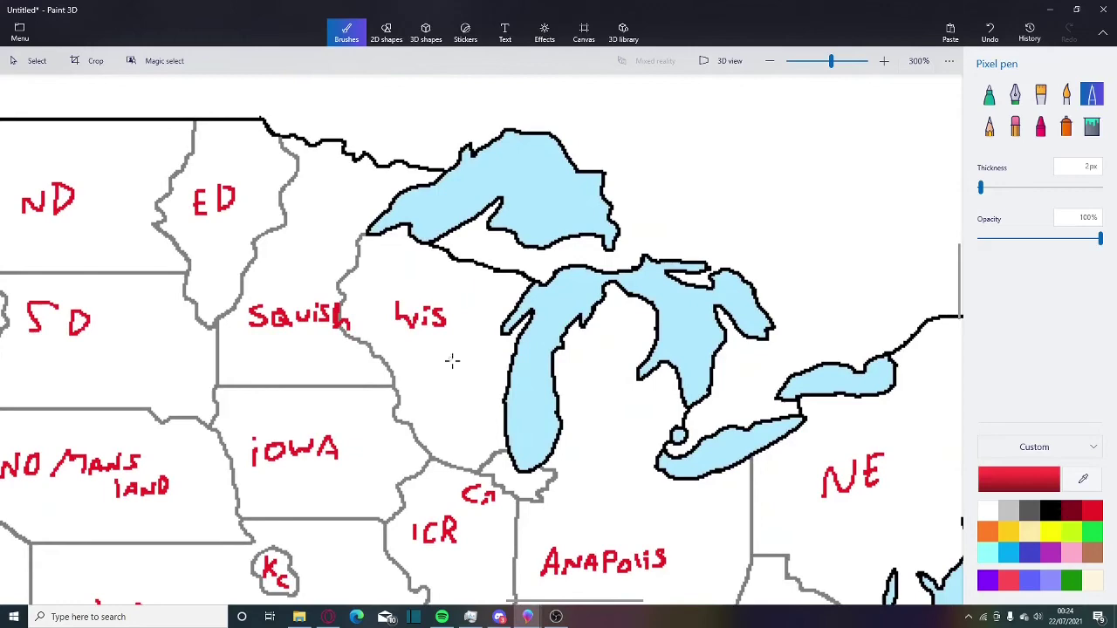
scroll(497, 296, down, 4)
scroll(497, 297, left, 1)
scroll(577, 315, up, 5)
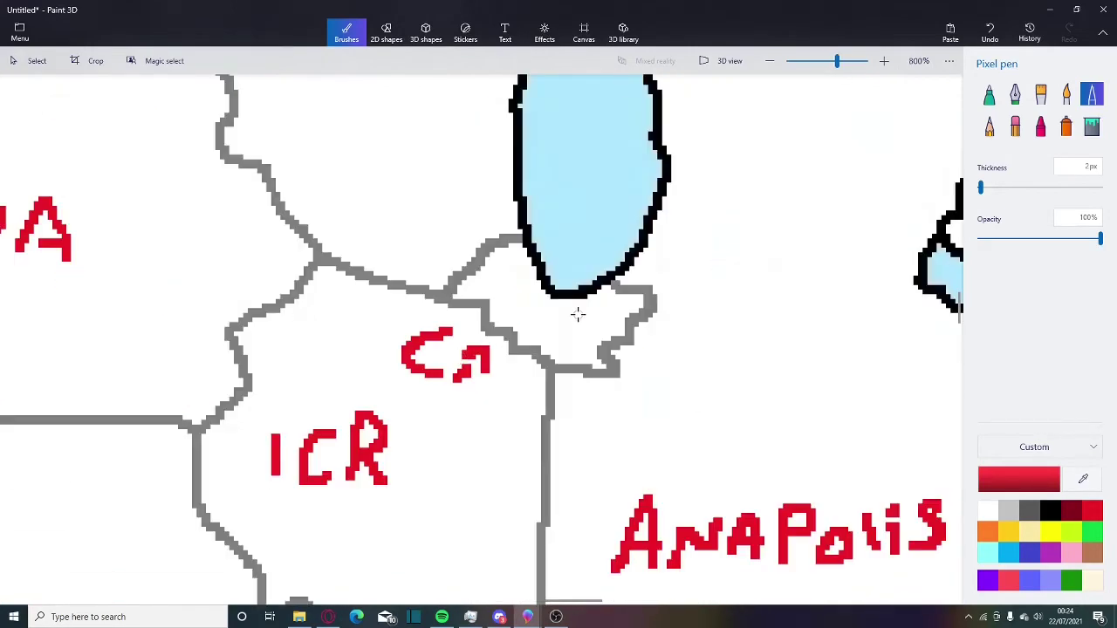
scroll(577, 318, down, 2)
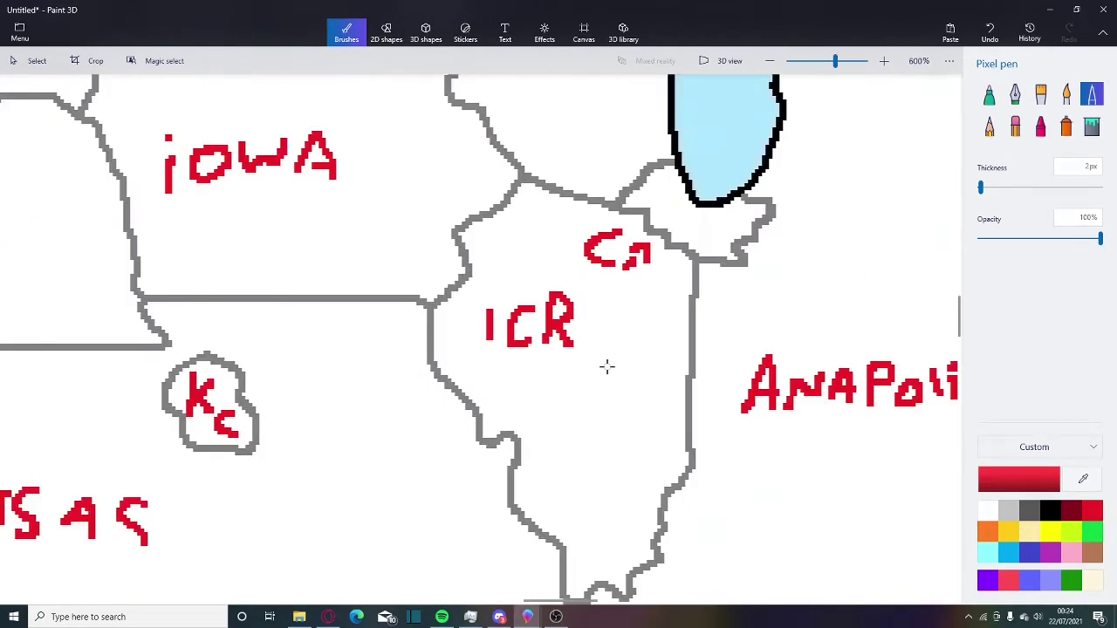
scroll(607, 366, down, 2)
scroll(559, 331, up, 2)
scroll(546, 318, left, 4)
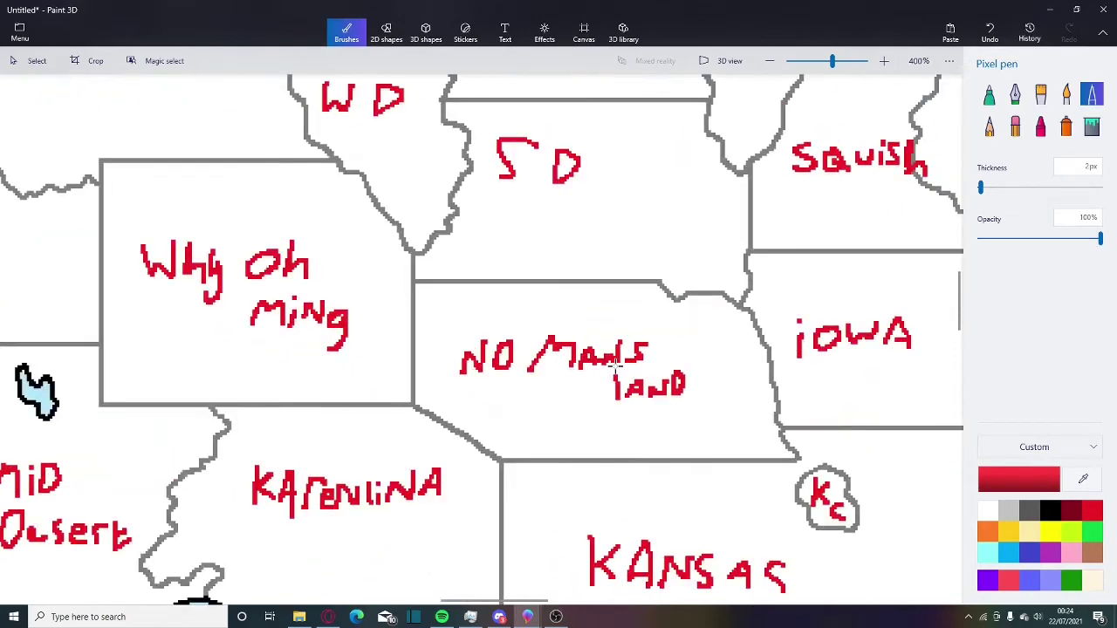
scroll(615, 367, up, 4)
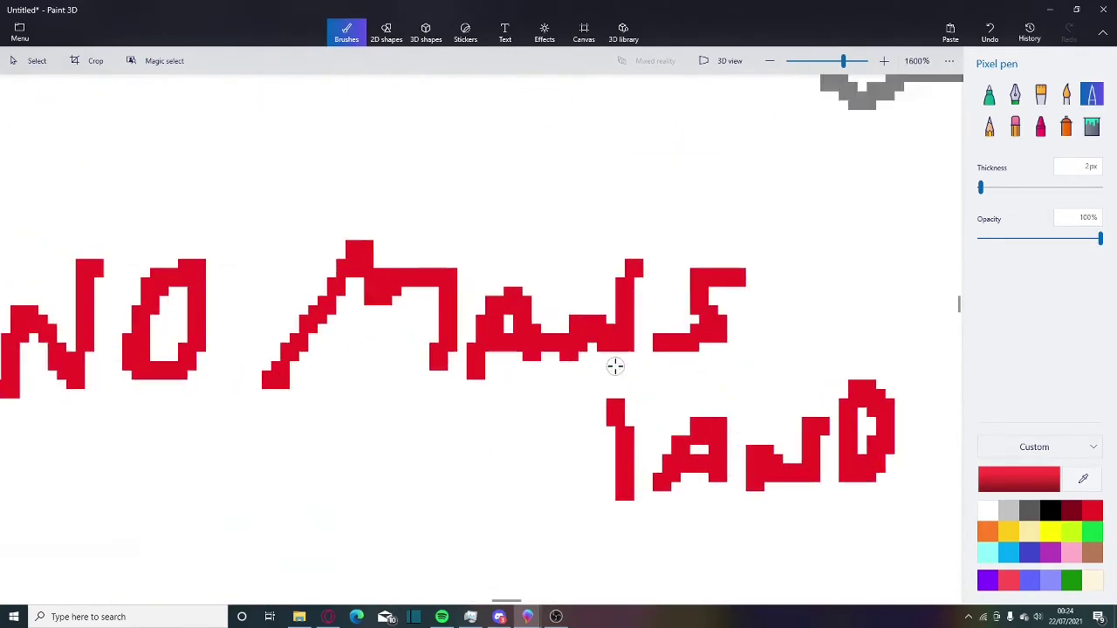
scroll(615, 366, down, 3)
scroll(524, 371, left, 6)
scroll(524, 371, up, 2)
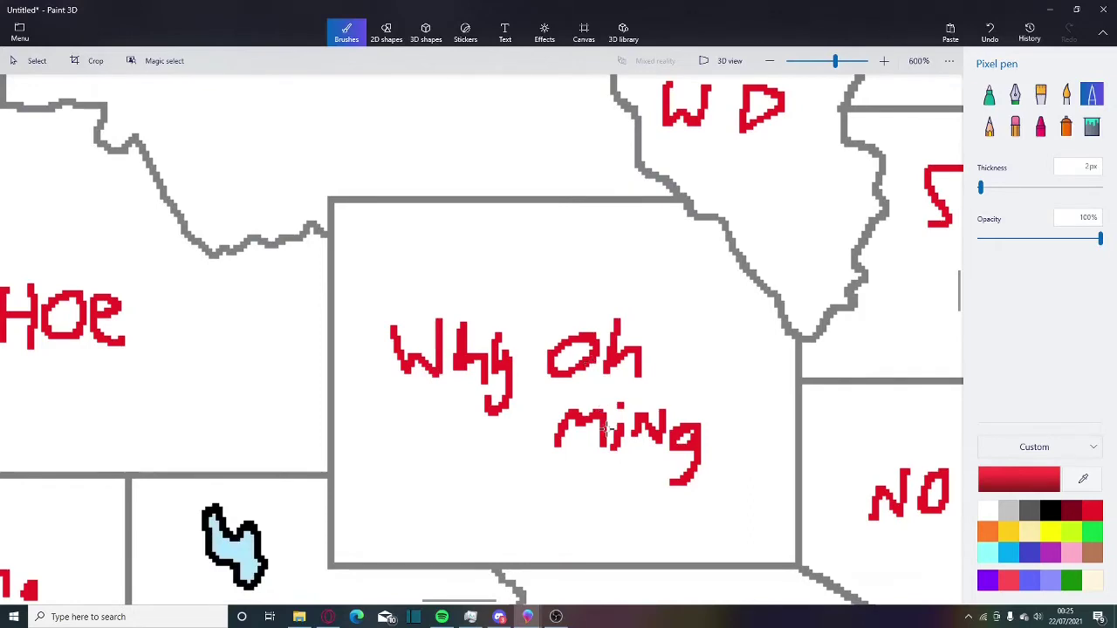
scroll(576, 305, down, 4)
scroll(563, 256, left, 3)
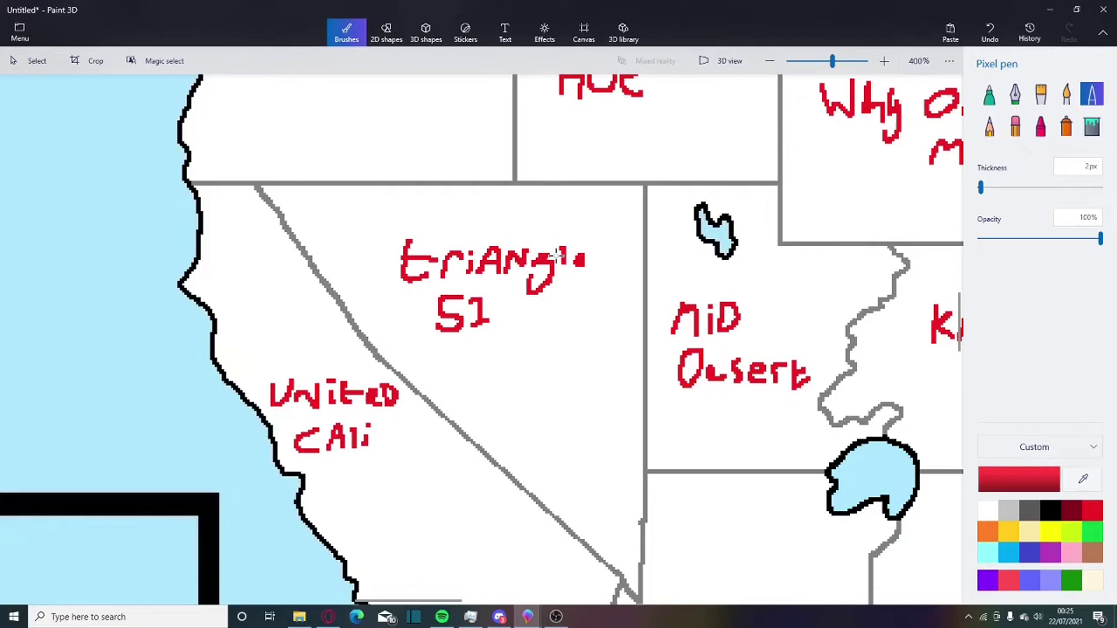
scroll(558, 254, down, 2)
scroll(549, 247, up, 1)
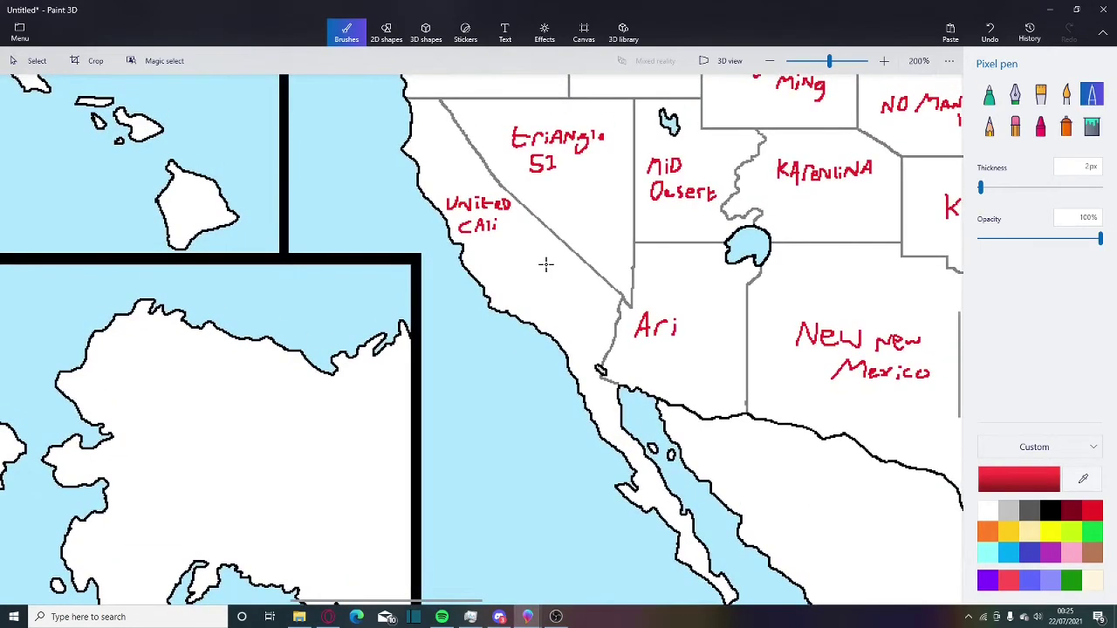
scroll(547, 269, up, 1)
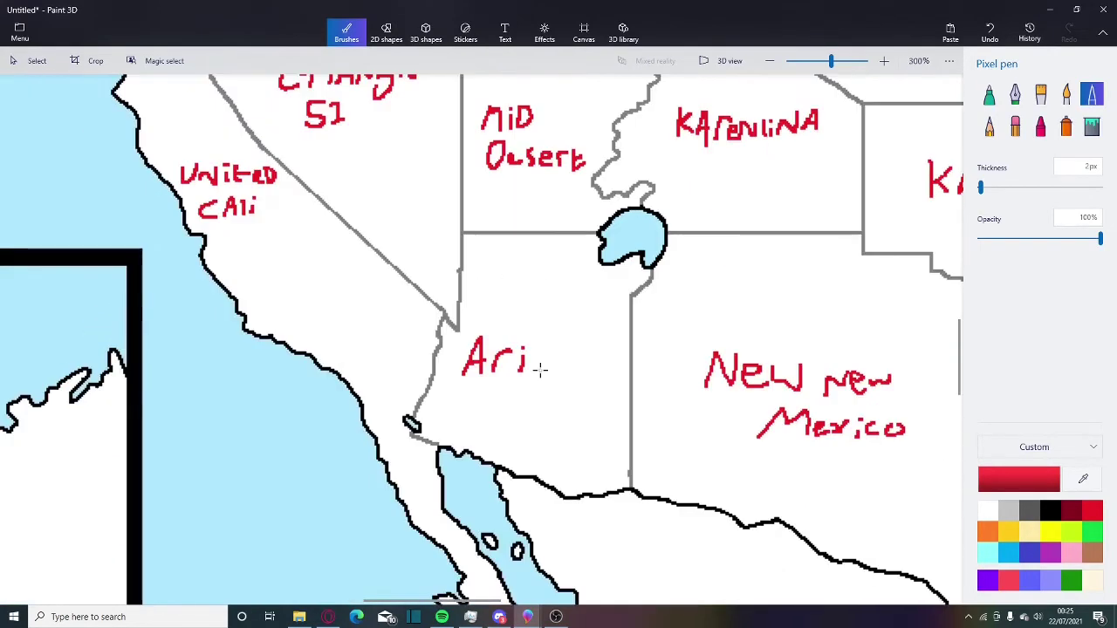
scroll(538, 367, up, 2)
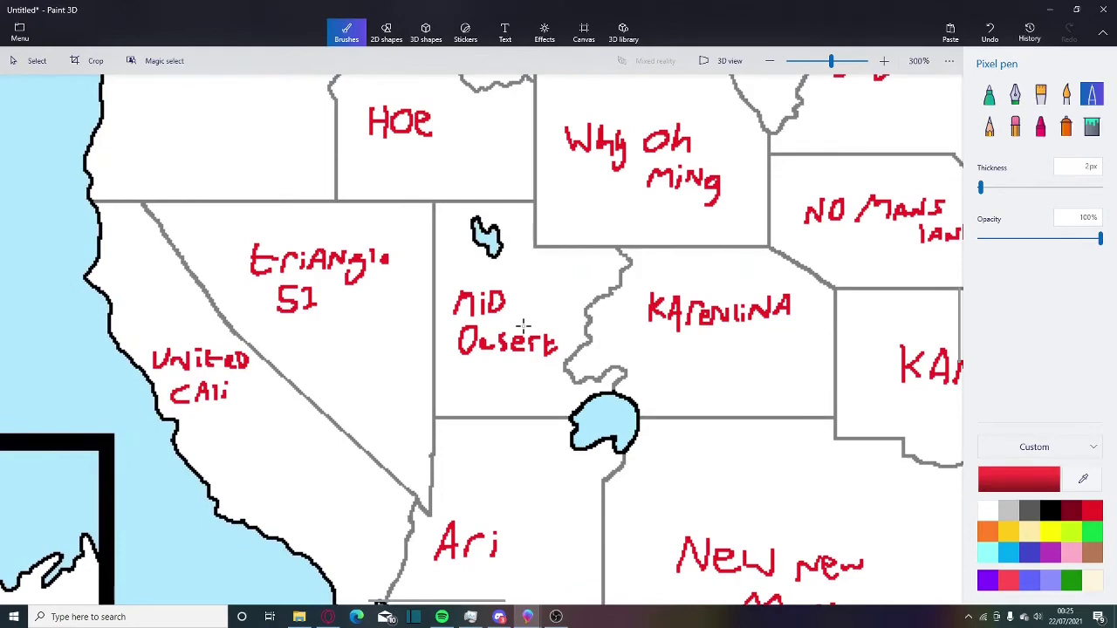
scroll(474, 413, right, 3)
scroll(474, 413, up, 1)
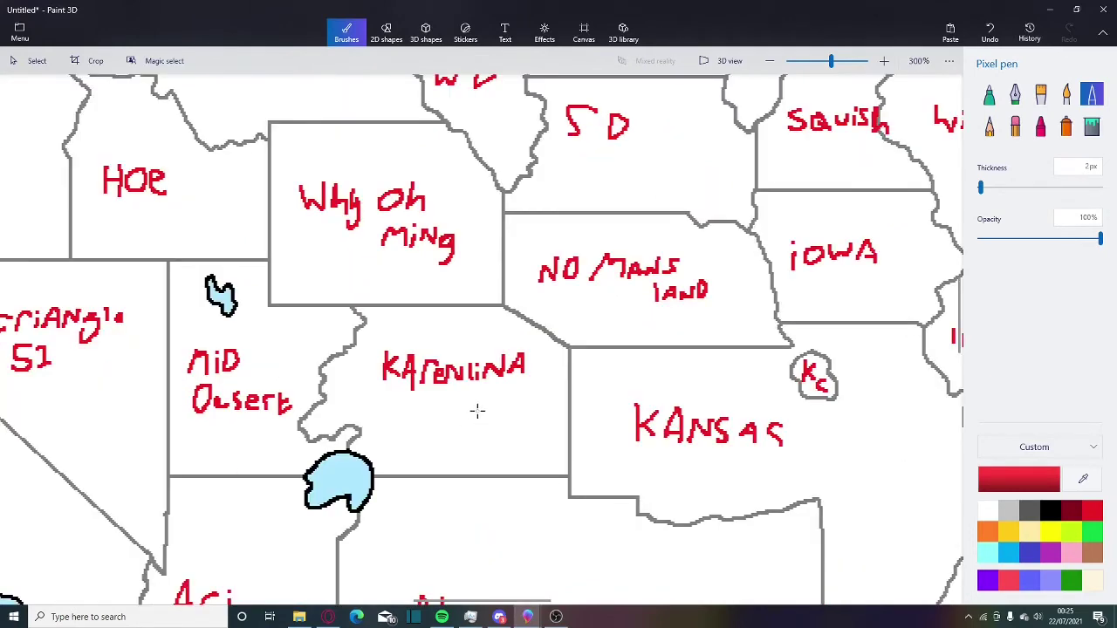
scroll(500, 403, down, 4)
scroll(501, 403, right, 1)
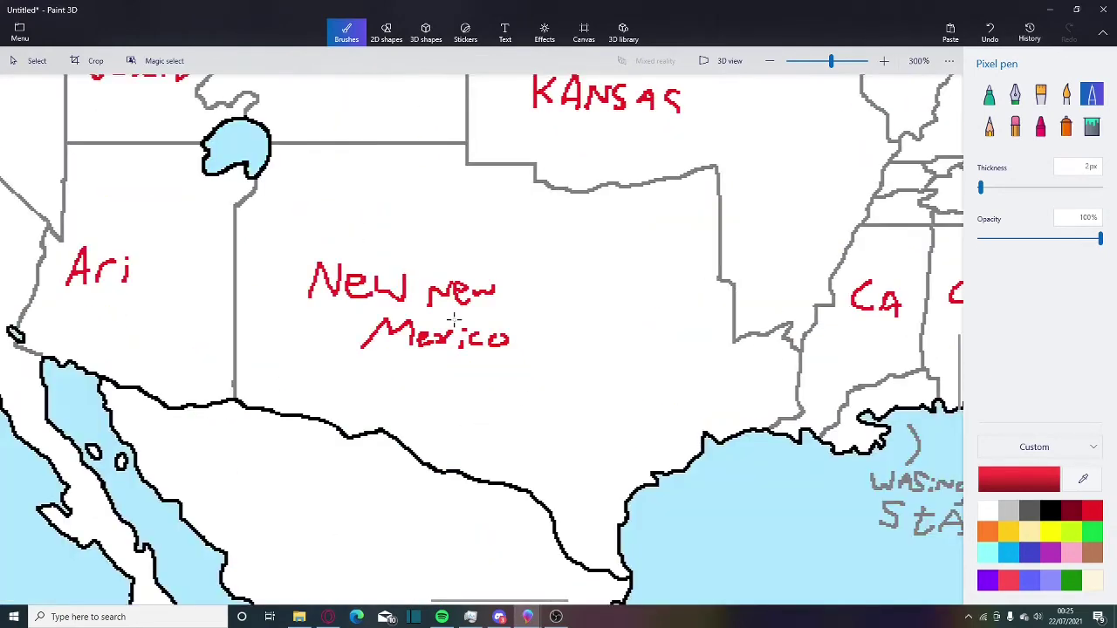
Step: Draw a trial red X above Anapolis, then undo it
scroll(454, 318, right, 5)
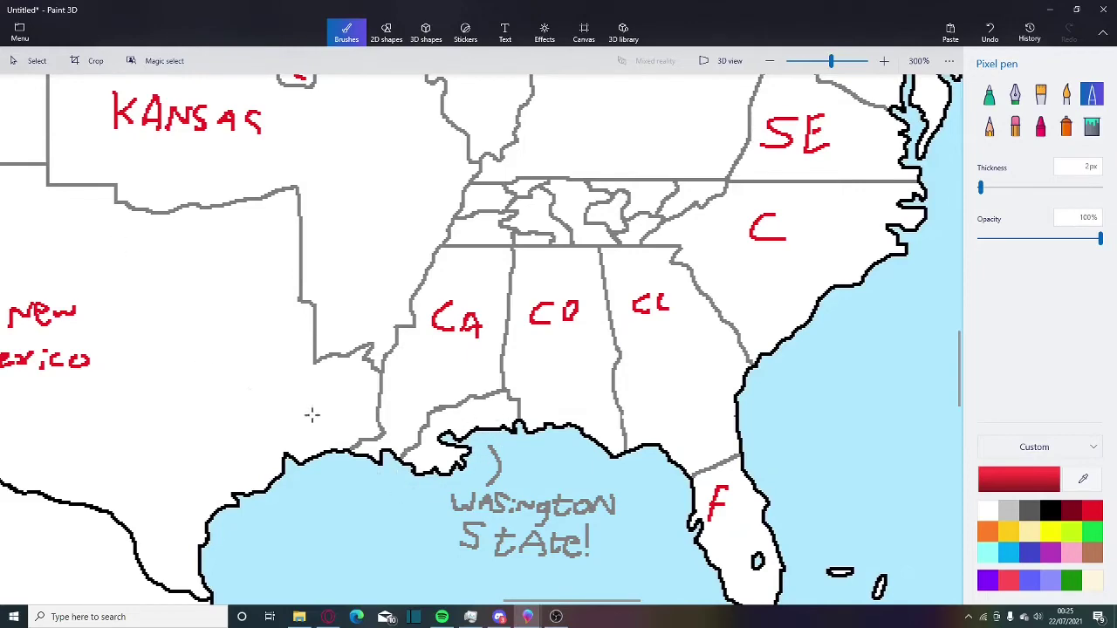
scroll(544, 441, down, 3)
scroll(544, 441, right, 3)
scroll(524, 393, up, 6)
scroll(524, 393, left, 6)
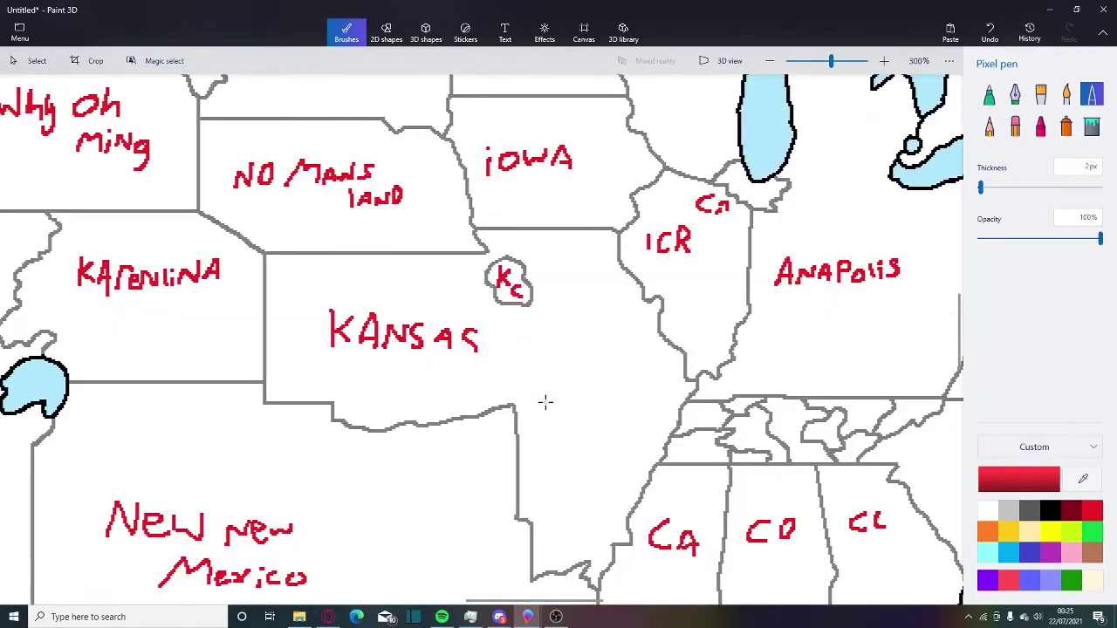
scroll(517, 277, up, 5)
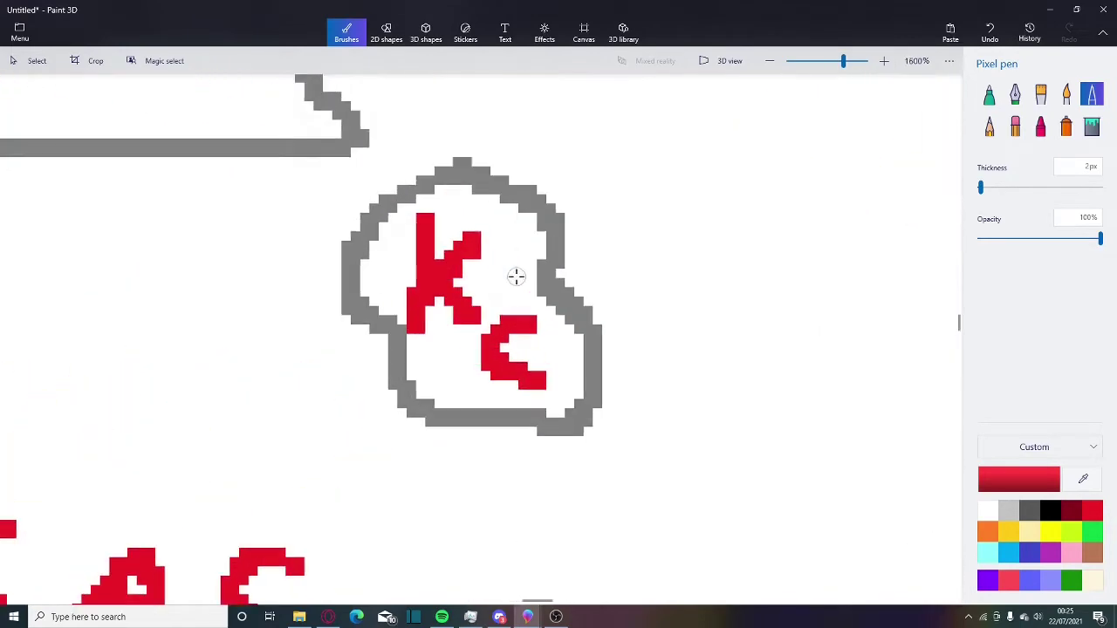
scroll(471, 336, down, 5)
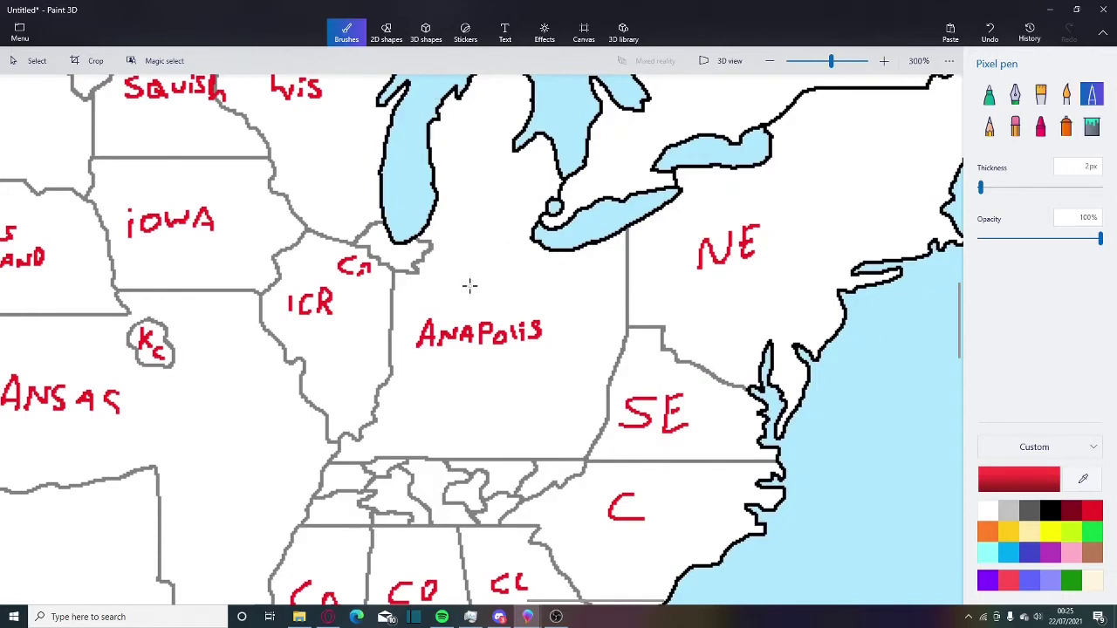
mouse_move(476, 296)
mouse_down()
mouse_move(491, 308)
mouse_move(472, 314)
mouse_up()
click(989, 33)
Step: Zoom out to 100% and draw two crossing red strokes over the Hawaii inset
scroll(623, 387, right, 5)
scroll(623, 386, down, 2)
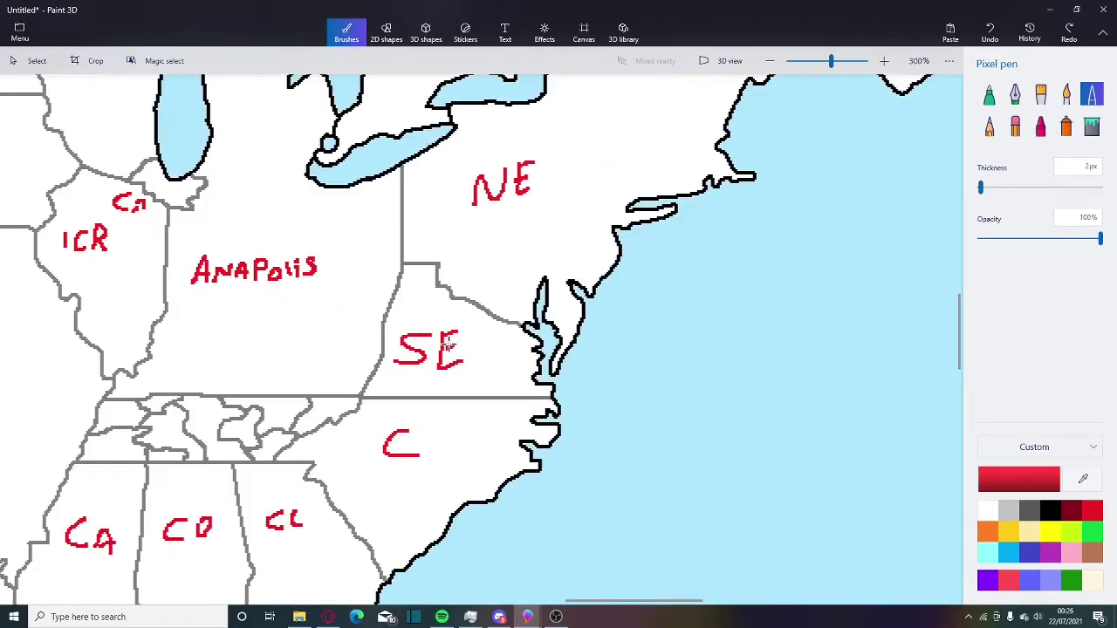
scroll(447, 346, down, 3)
scroll(448, 346, left, 3)
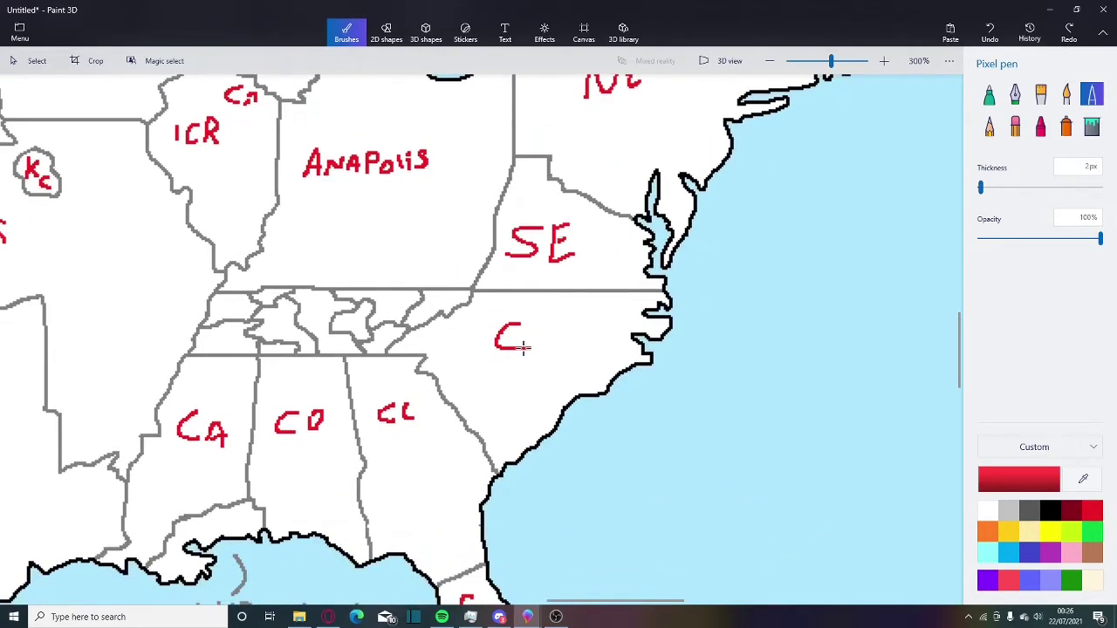
scroll(443, 358, up, 1)
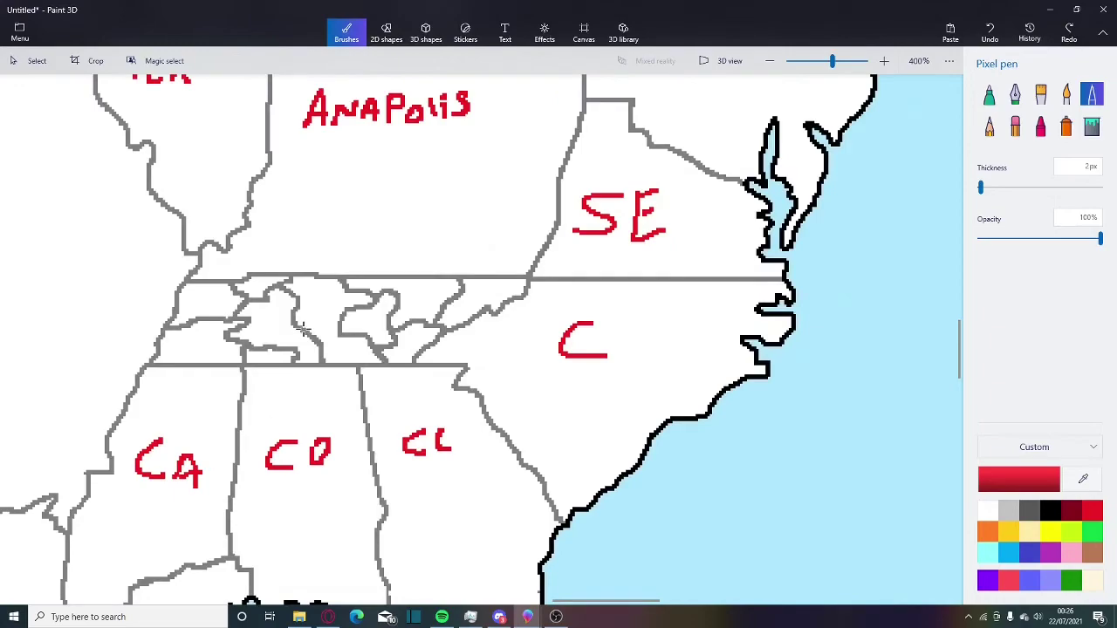
scroll(706, 419, down, 3)
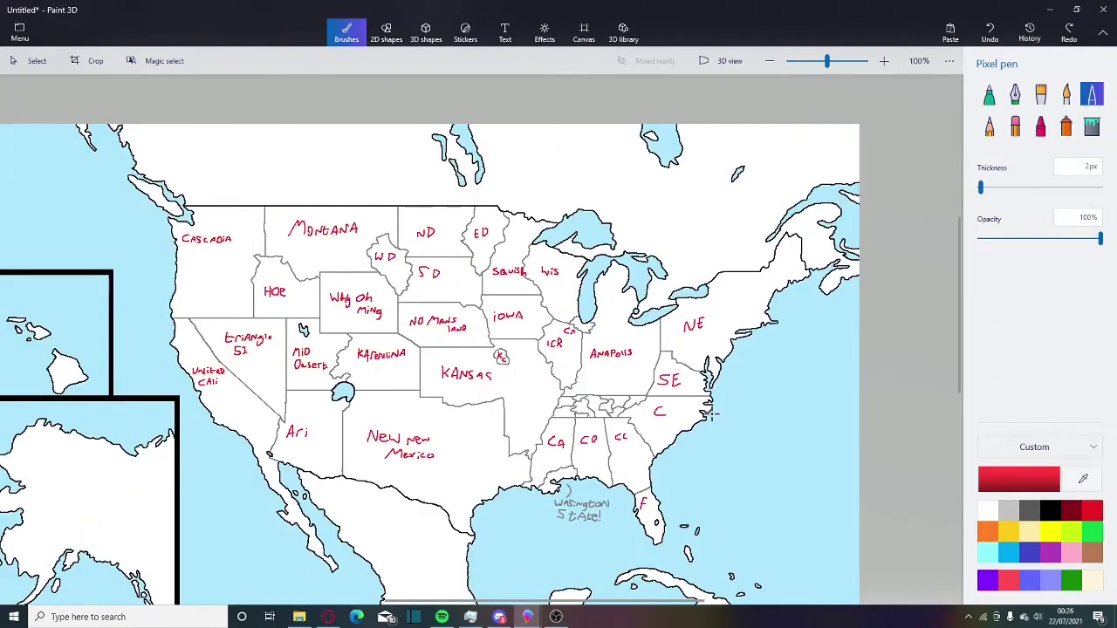
scroll(542, 312, down, 2)
scroll(542, 312, left, 5)
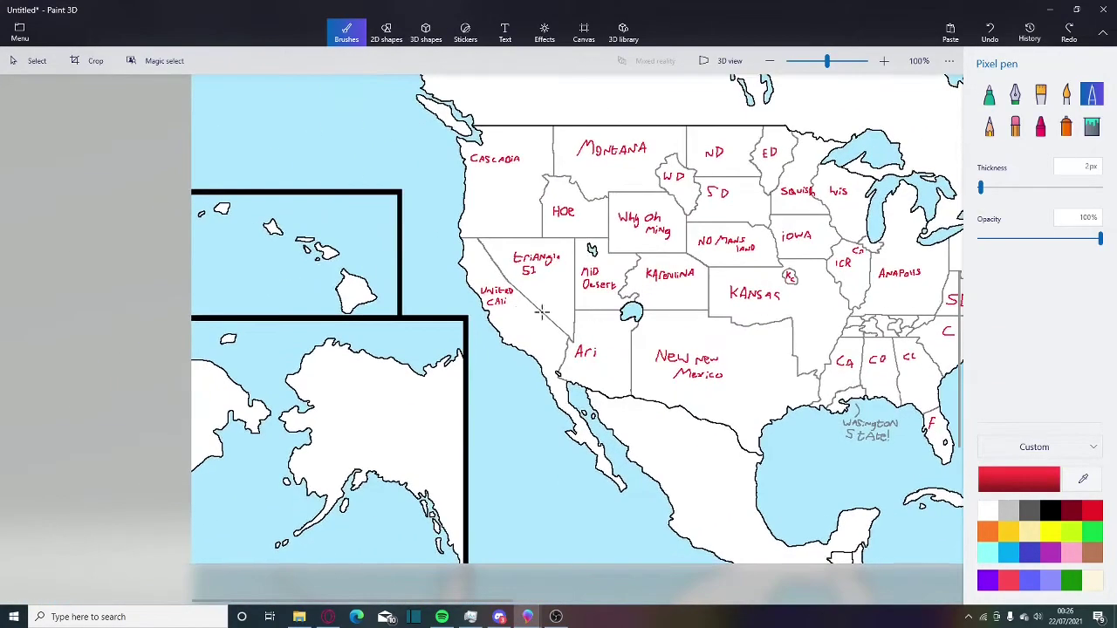
drag(206, 185, 386, 251)
drag(237, 273, 384, 119)
scroll(777, 434, right, 6)
scroll(777, 433, up, 2)
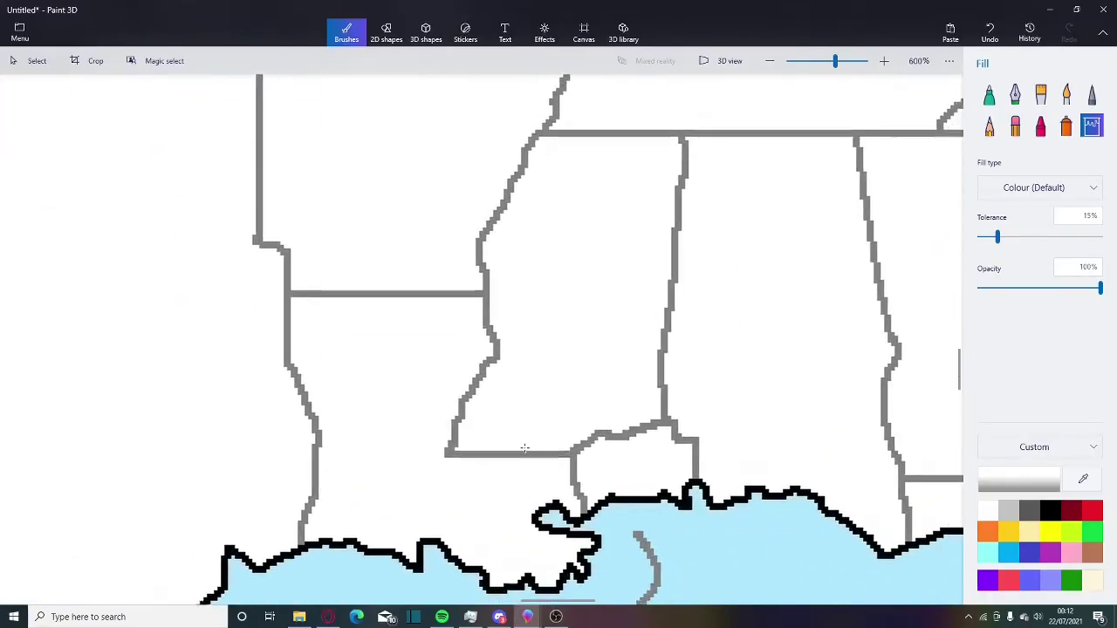
Step: Pick the grey state-border colour from the map with the eyedropper as the fill colour
click(1082, 479)
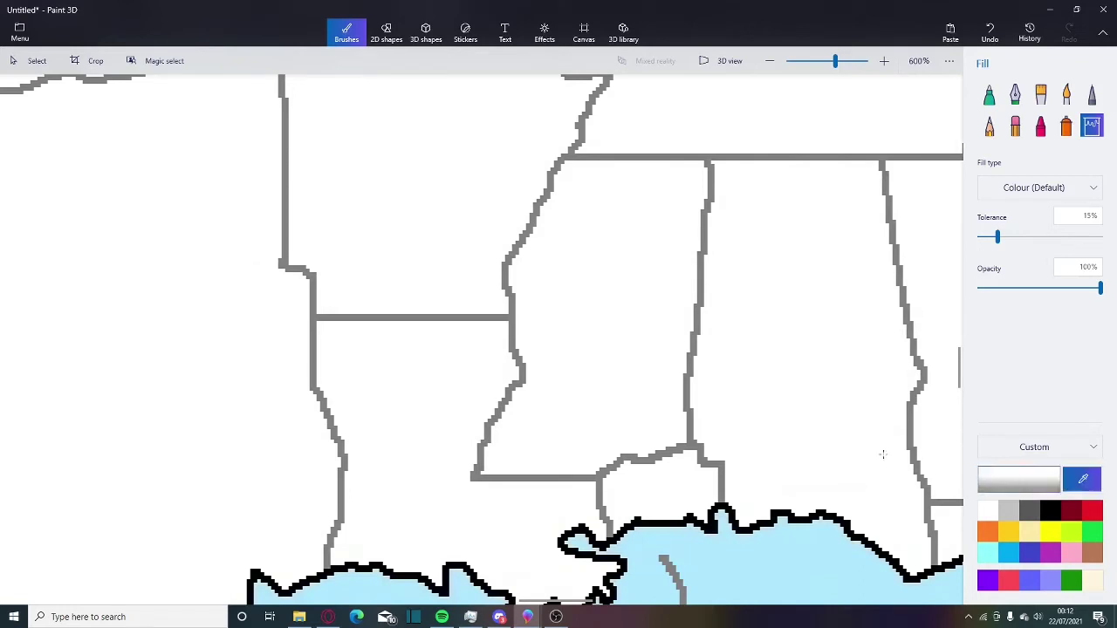
click(516, 382)
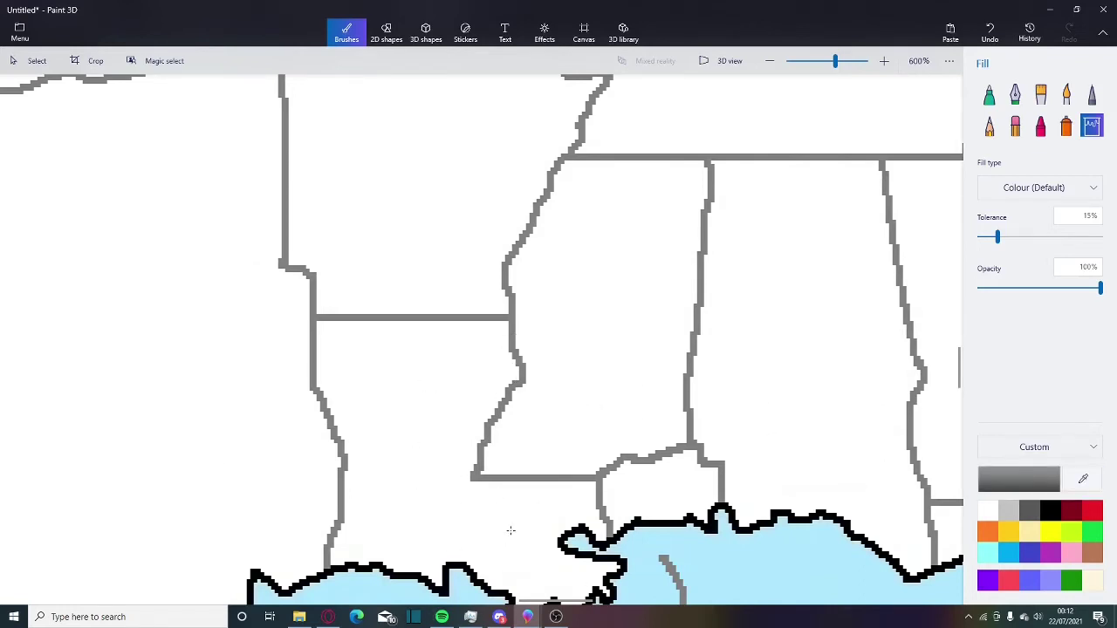
scroll(510, 530, down, 5)
scroll(511, 523, up, 3)
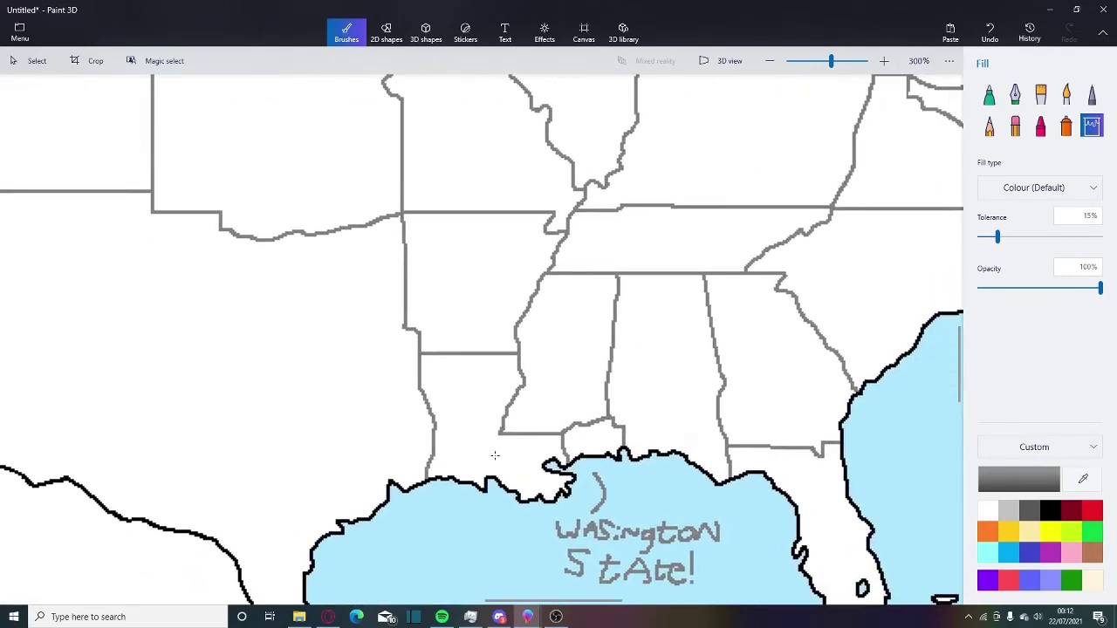
scroll(459, 376, up, 1)
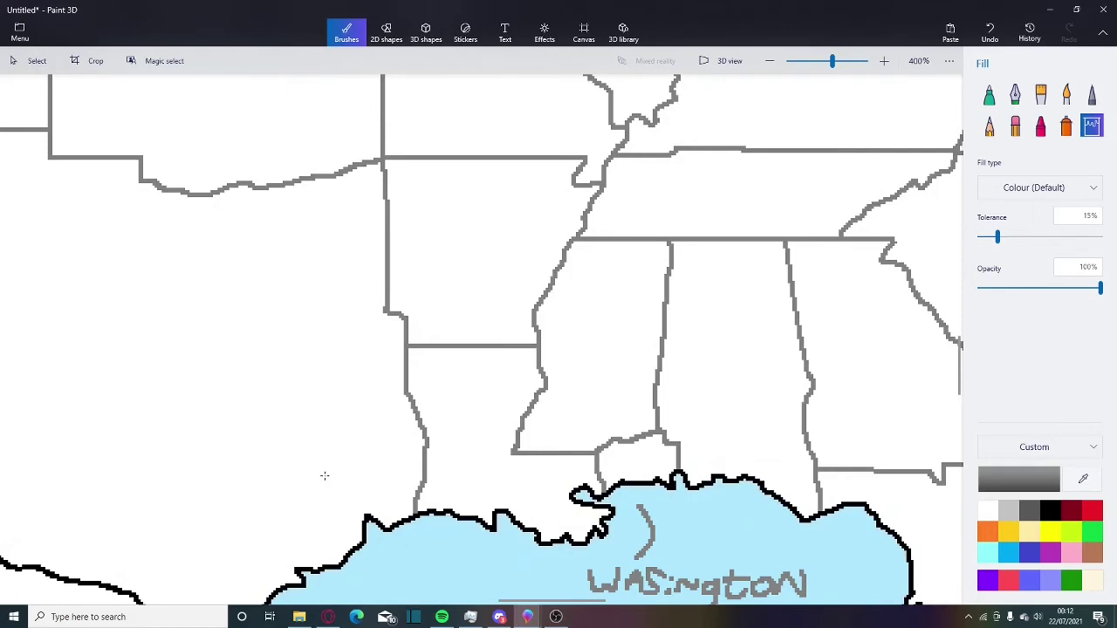
Step: Centre the view on Louisiana and re-sample the grey border colour there
drag(466, 424, 553, 388)
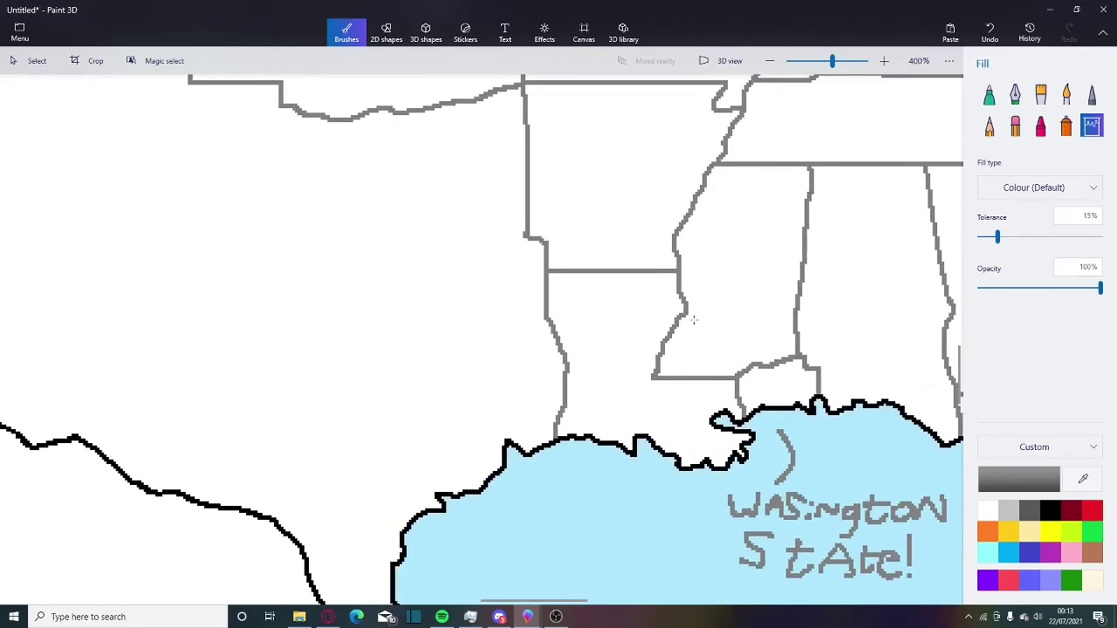
scroll(614, 482, up, 3)
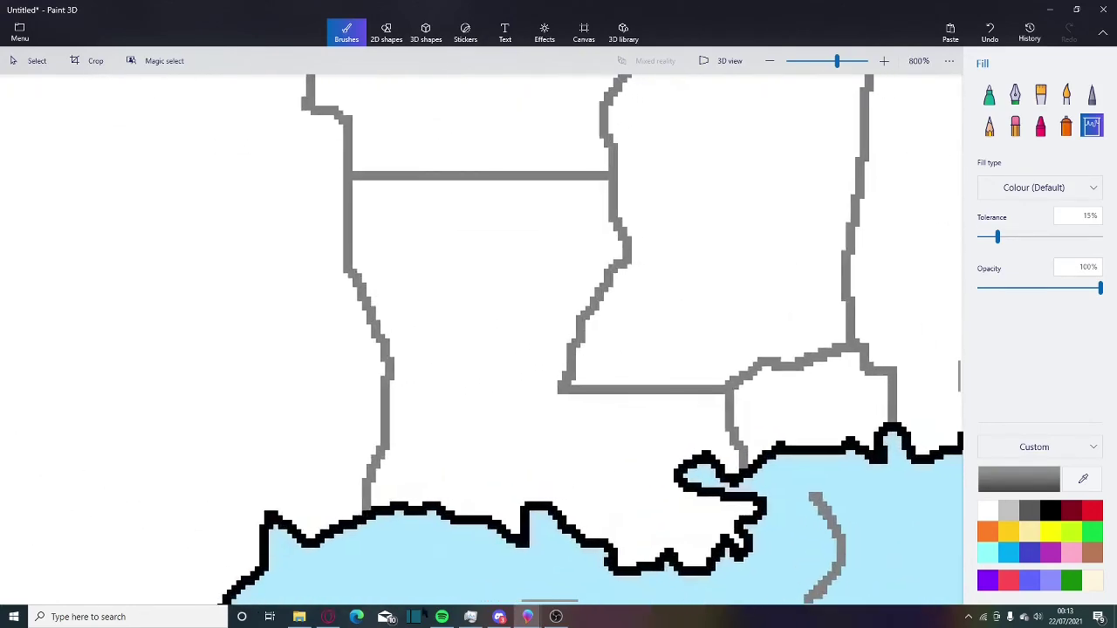
click(1082, 478)
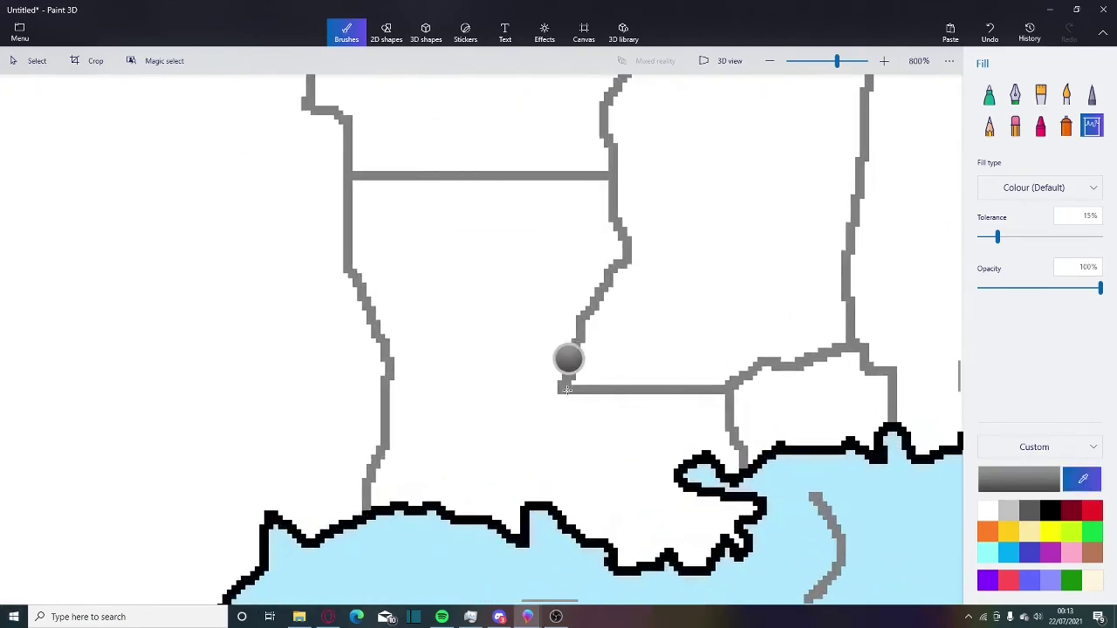
click(567, 358)
scroll(563, 357, down, 3)
scroll(558, 357, up, 2)
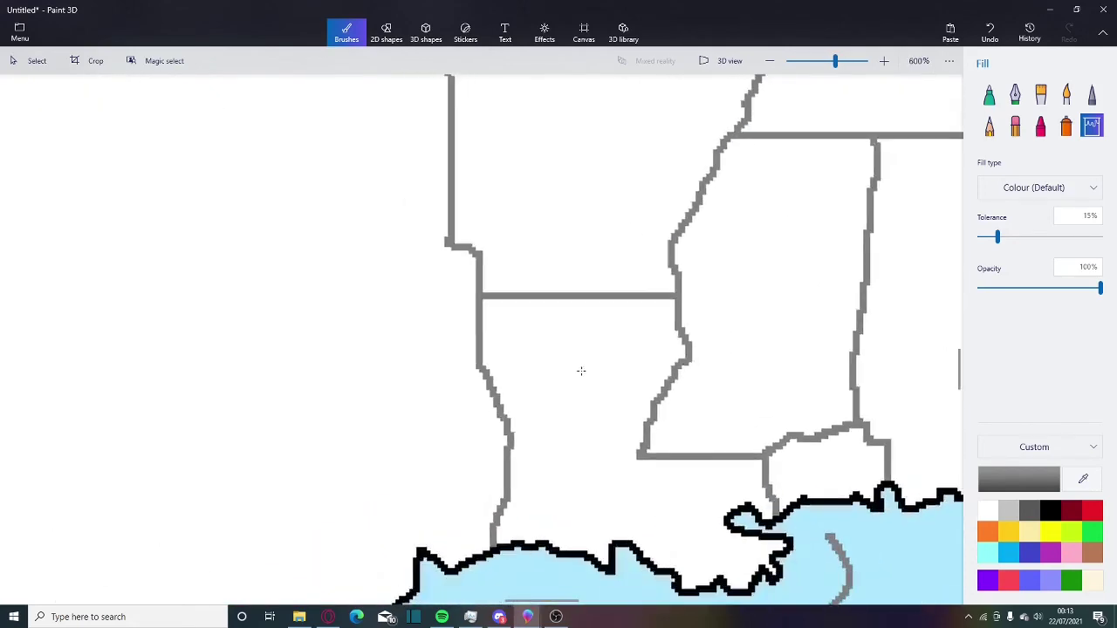